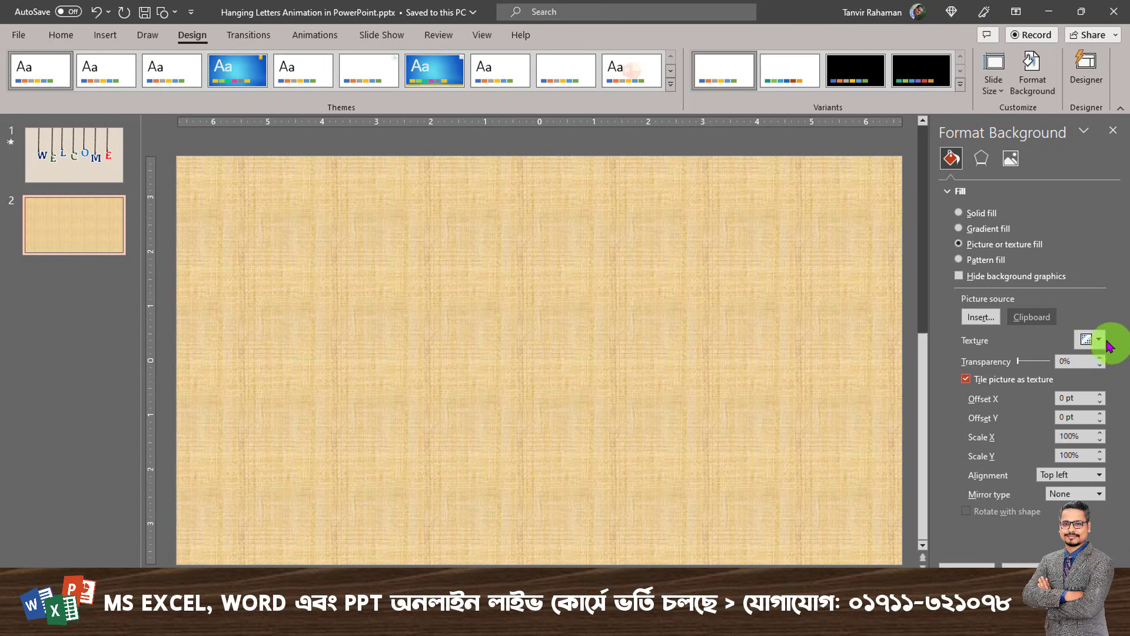
# Apply the mottled beige paper texture as the background of slide 2 and close the background settings.
pyautogui.click(1099, 340)
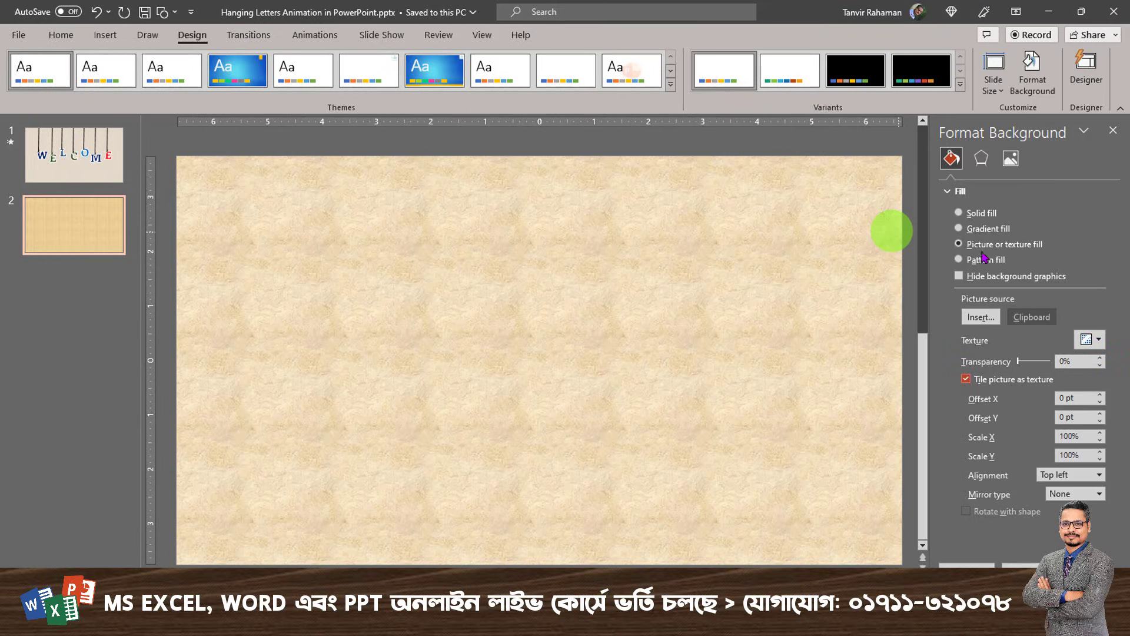
pyautogui.click(860, 230)
pyautogui.click(1098, 339)
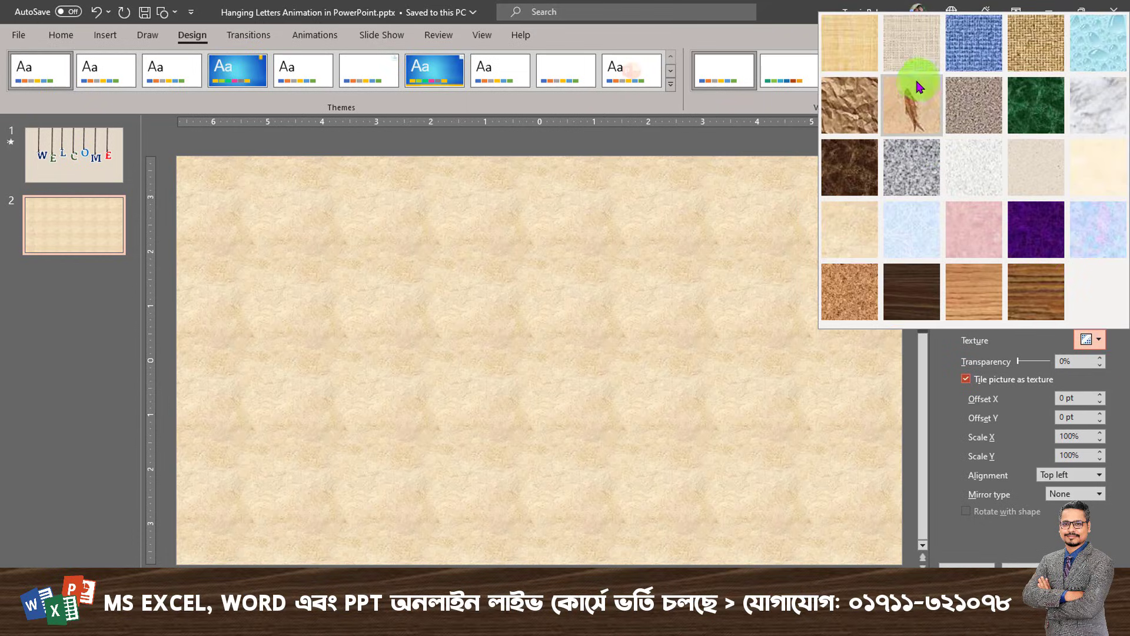
pyautogui.click(861, 237)
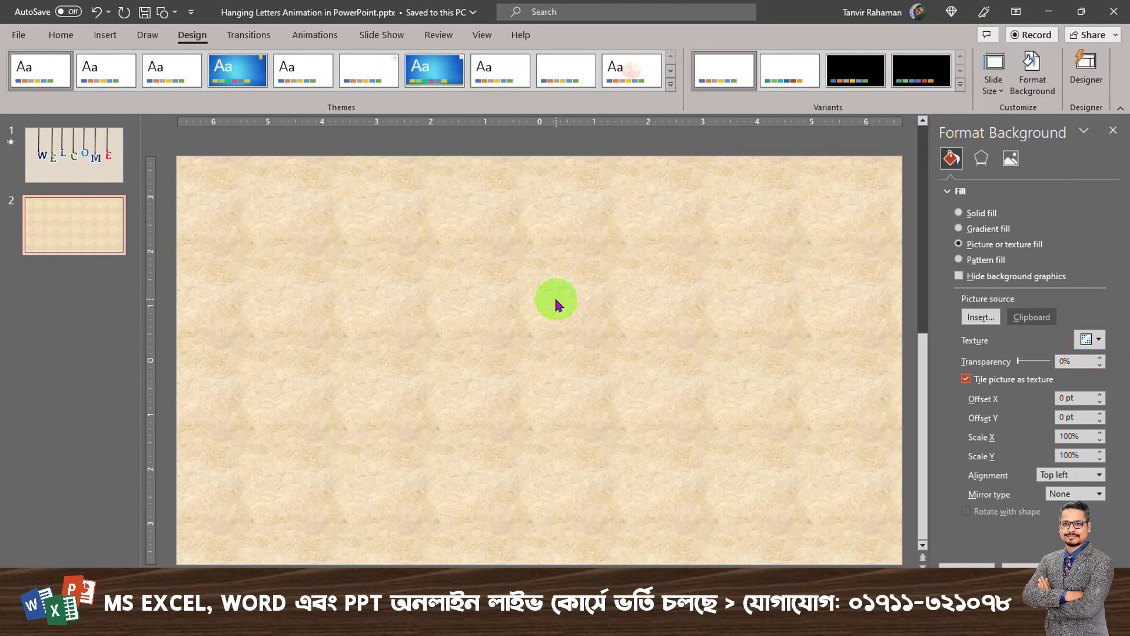
pyautogui.click(1112, 130)
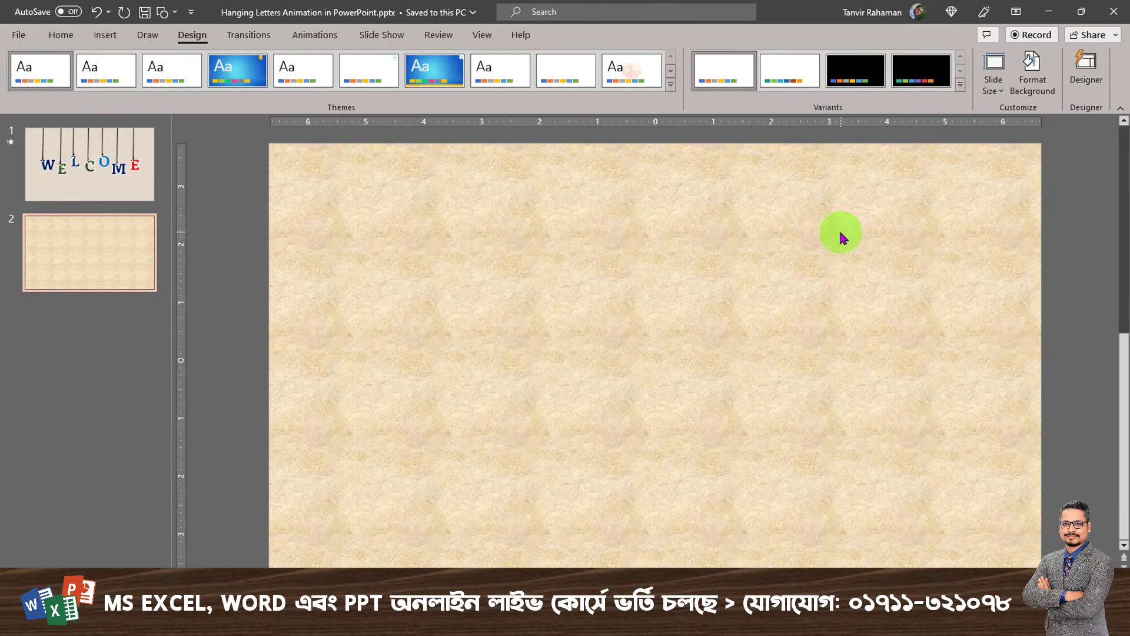
# Insert a text box in the upper-left area of slide 2 containing the letter "W".
pyautogui.click(61, 35)
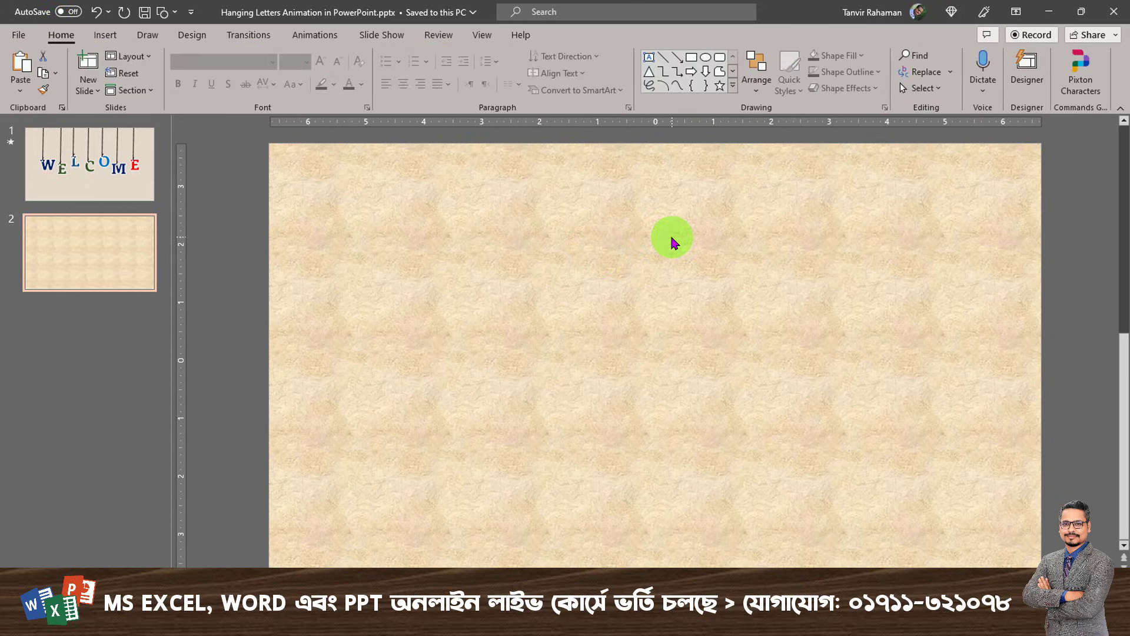
pyautogui.click(650, 57)
pyautogui.moveTo(319, 232); pyautogui.dragTo(436, 334)
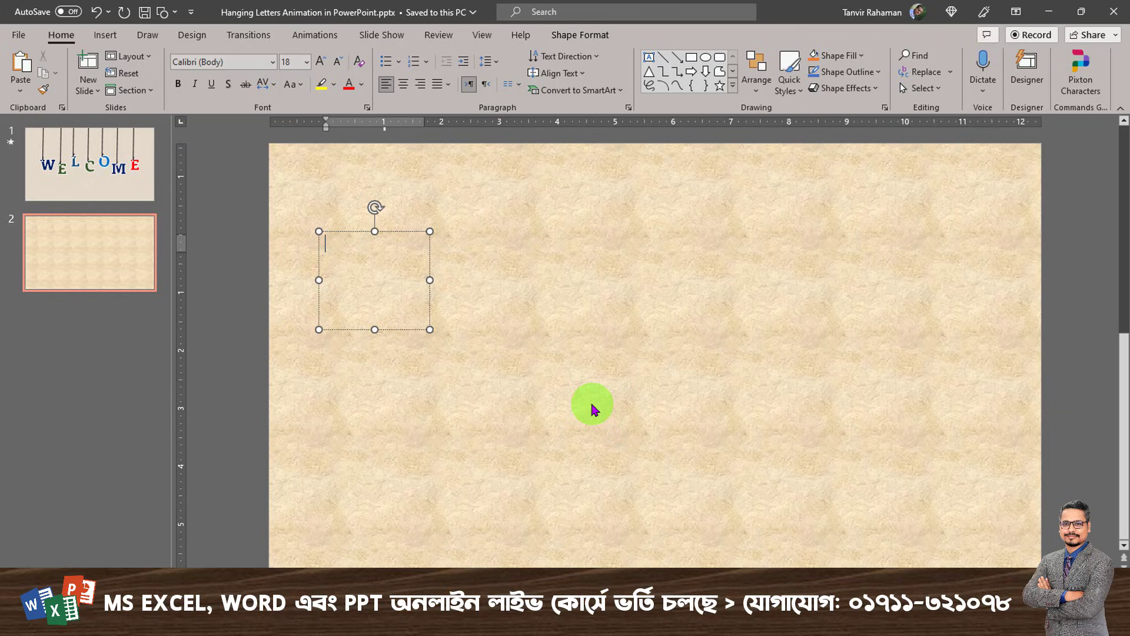
pyautogui.write('W')
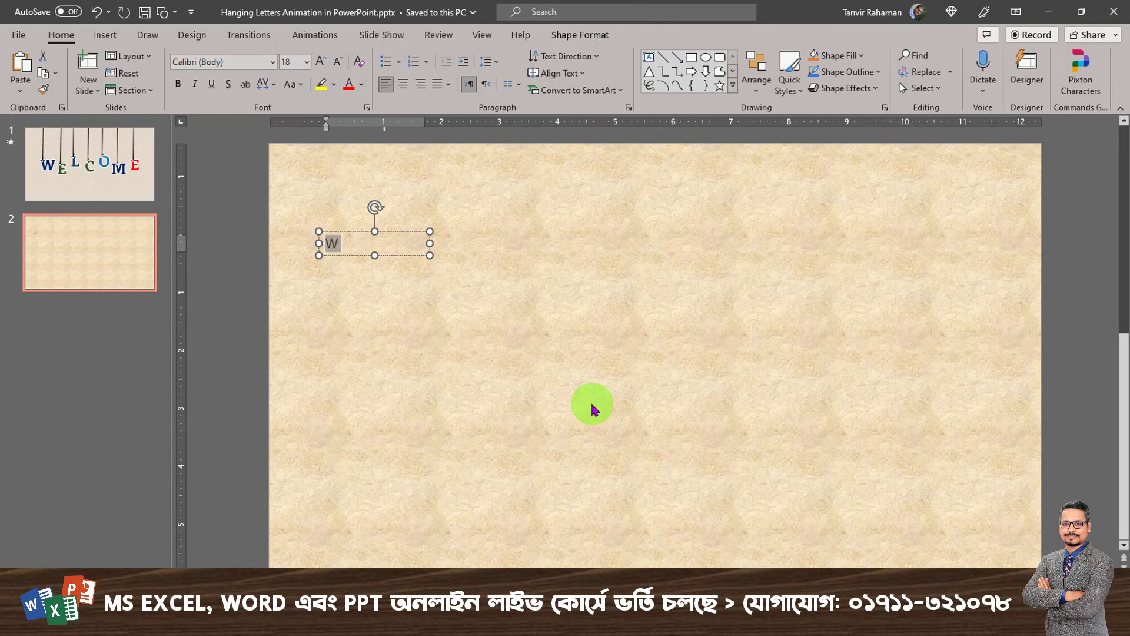
# Increase the font size of the letter W to 80 pt.
pyautogui.hotkey('ctrl', 'shift', '.')
pyautogui.hotkey('ctrl', 'shift', '.')
pyautogui.hotkey('ctrl', 'shift', '.')
pyautogui.hotkey('ctrl', 'shift', '.')
pyautogui.hotkey('ctrl', 'shift', '.')
pyautogui.hotkey('ctrl', 'shift', '.')
pyautogui.hotkey('ctrl', 'shift', '.')
pyautogui.hotkey('ctrl', 'shift', '.')
pyautogui.hotkey('ctrl', 'shift', '.')
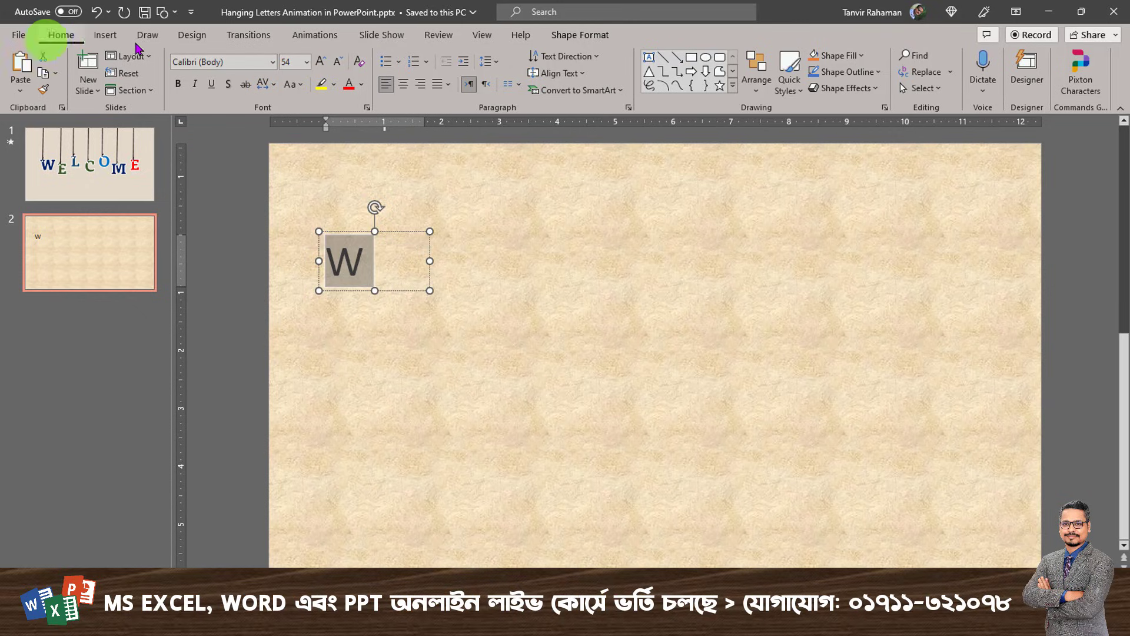
pyautogui.click(321, 61)
pyautogui.click(321, 61)
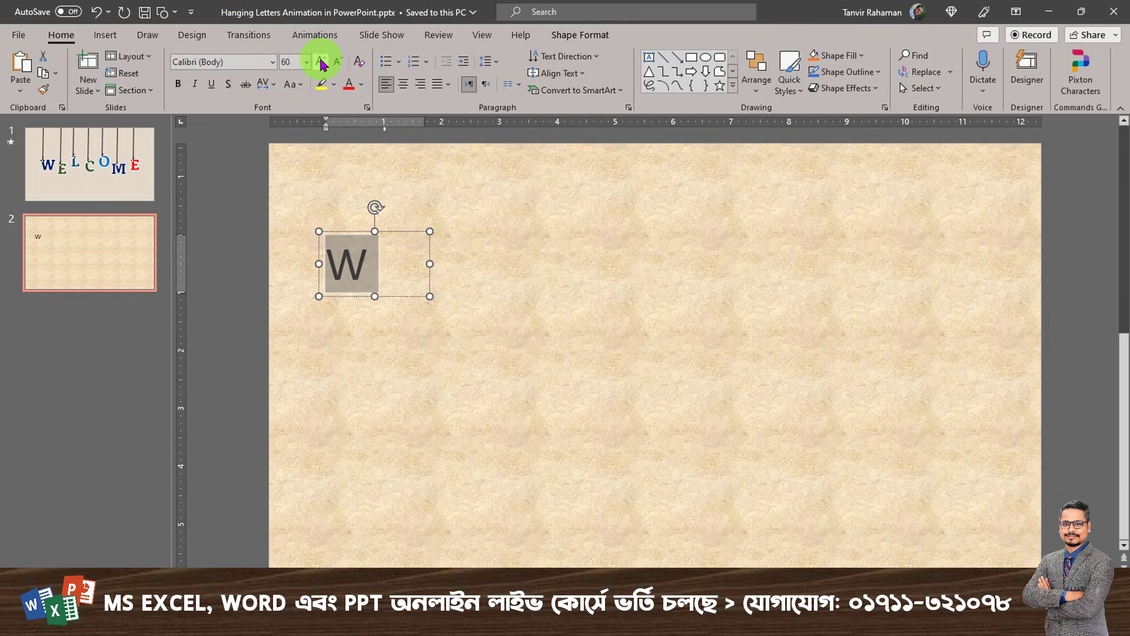
pyautogui.click(322, 61)
pyautogui.click(322, 62)
# Change the W's font to Amasis MT Pro Black and center it in its text box.
pyautogui.click(236, 63)
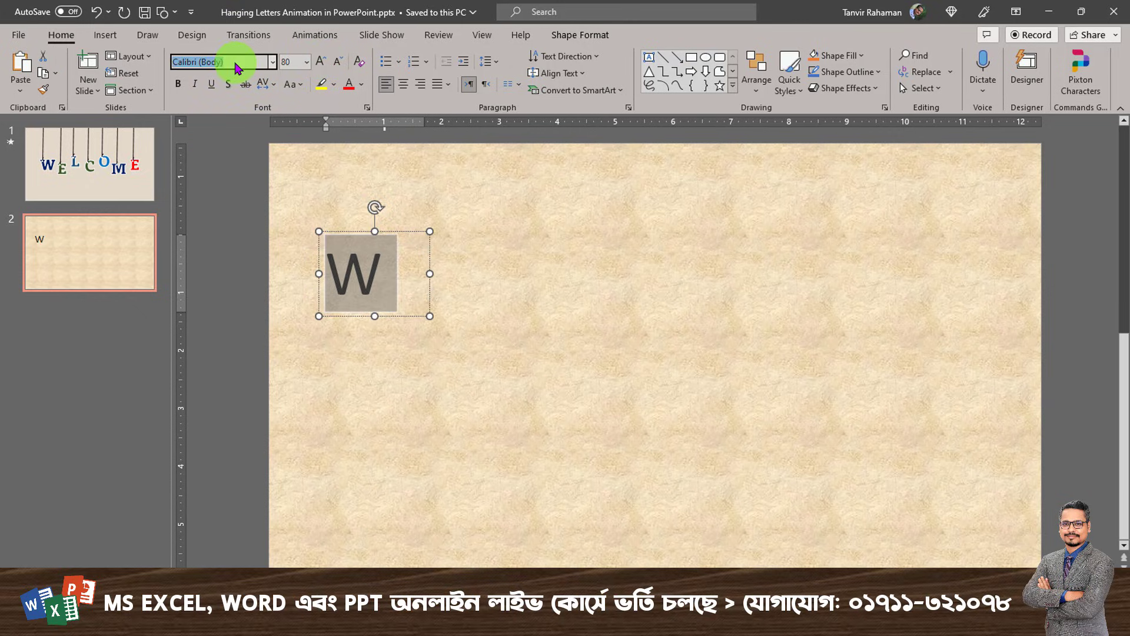
pyautogui.click(273, 62)
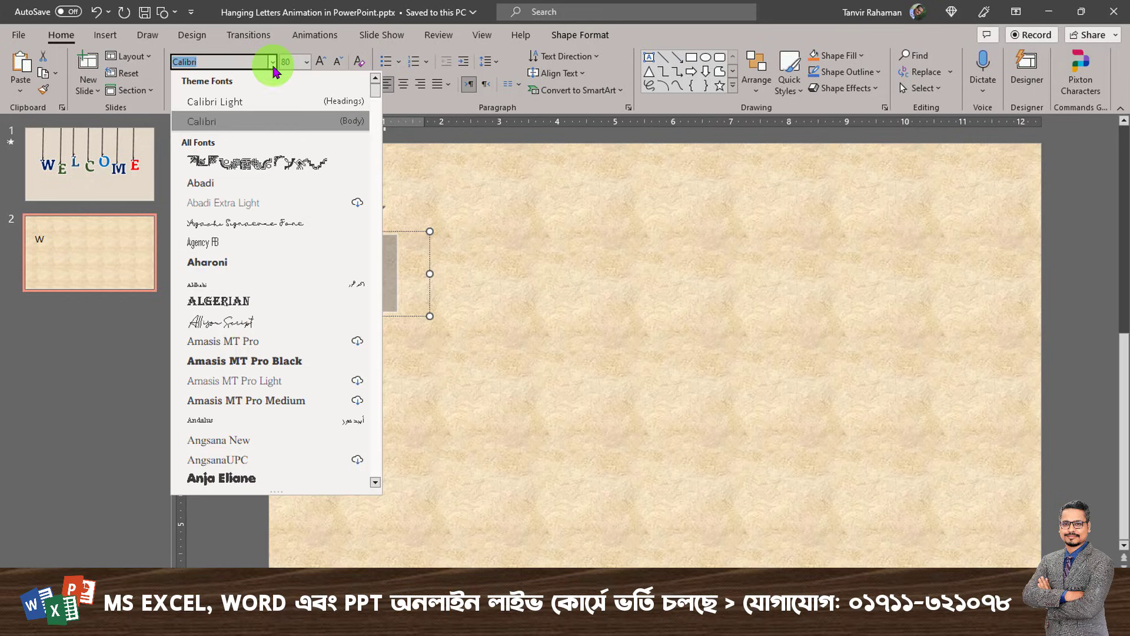
pyautogui.click(270, 361)
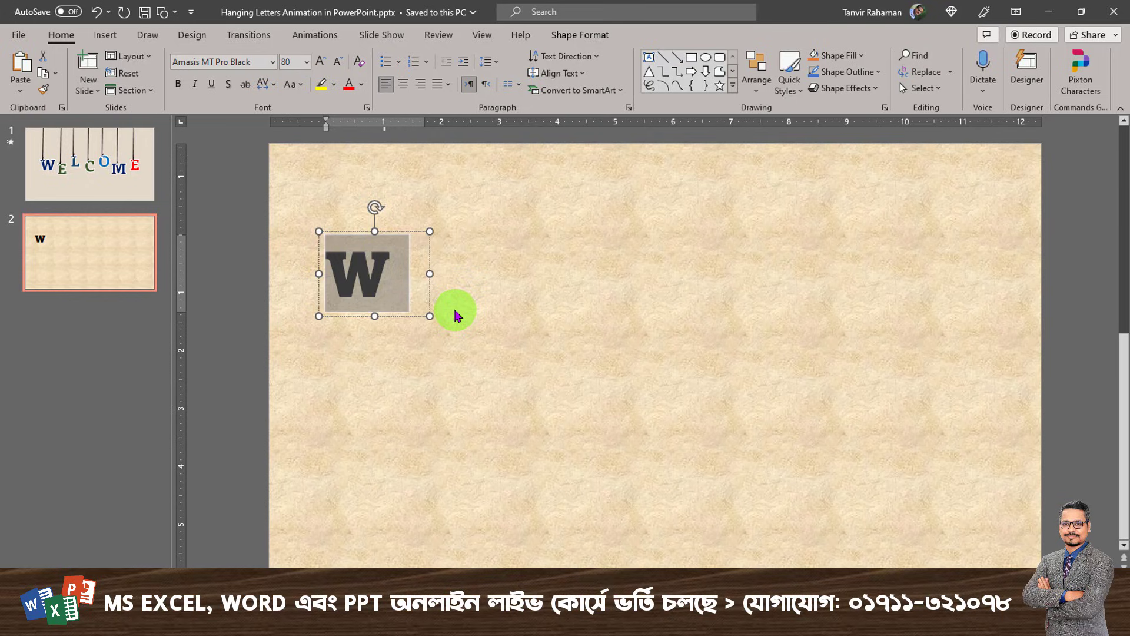
pyautogui.click(402, 88)
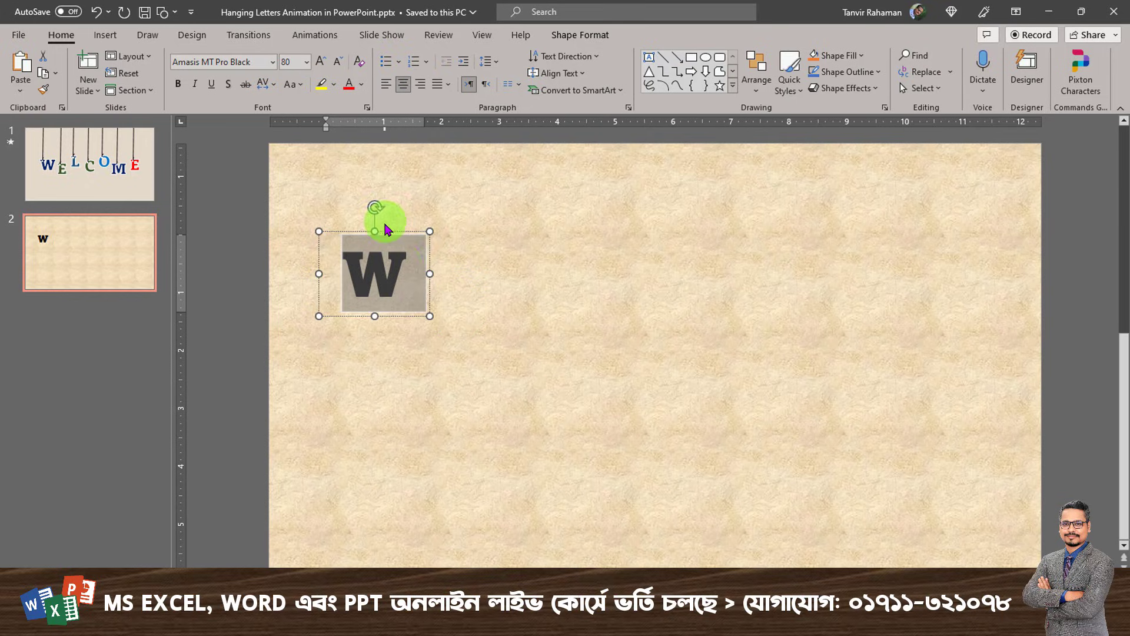
# Enlarge the letter W to a font size of 115 pt.
pyautogui.click(321, 64)
pyautogui.click(321, 64)
pyautogui.click(321, 64)
pyautogui.click(321, 64)
pyautogui.click(321, 65)
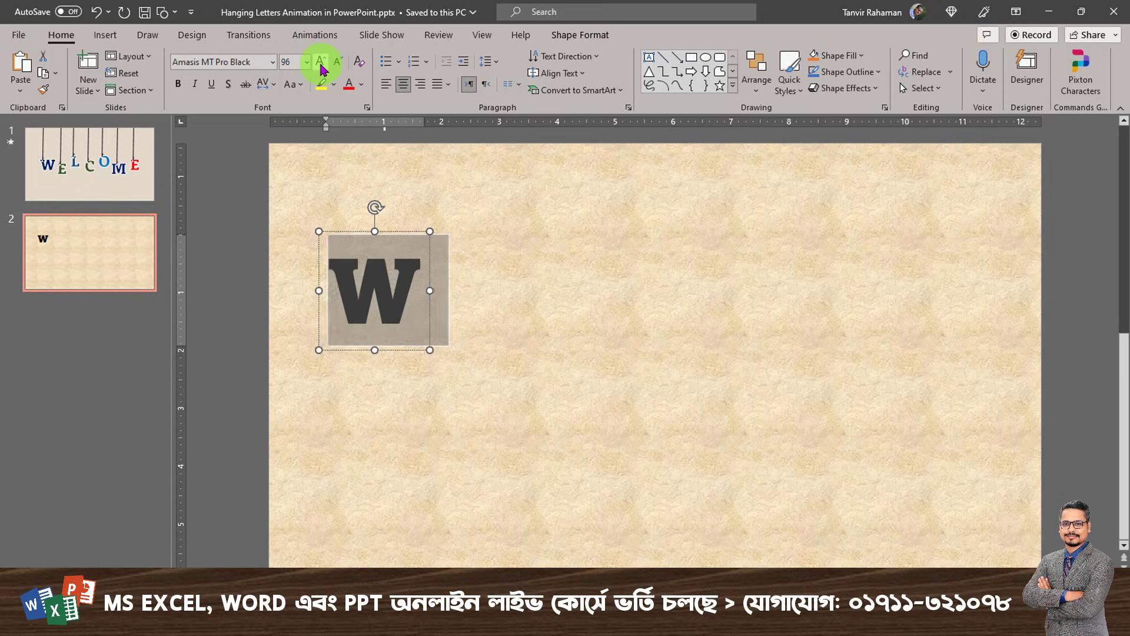
pyautogui.click(321, 65)
pyautogui.click(321, 65)
pyautogui.click(320, 65)
pyautogui.click(321, 65)
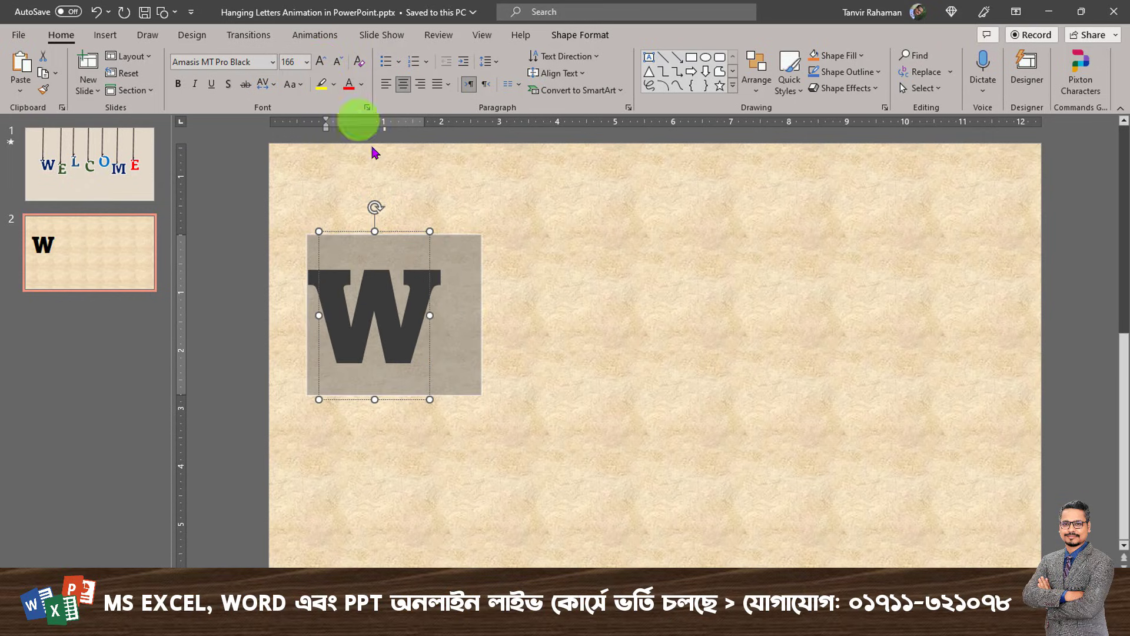
pyautogui.click(335, 68)
pyautogui.click(335, 68)
pyautogui.click(335, 68)
pyautogui.click(334, 68)
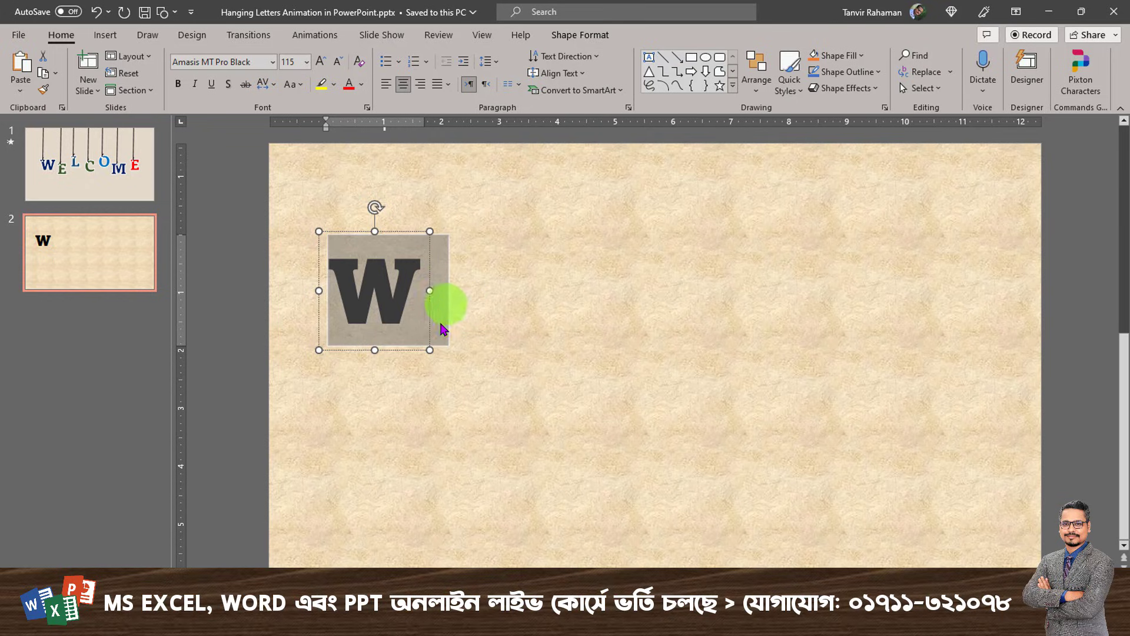
# Move the W text box down to the slide's vertical middle and give the letter a standard dark blue text fill.
pyautogui.moveTo(404, 234); pyautogui.dragTo(396, 312)
pyautogui.click(385, 356)
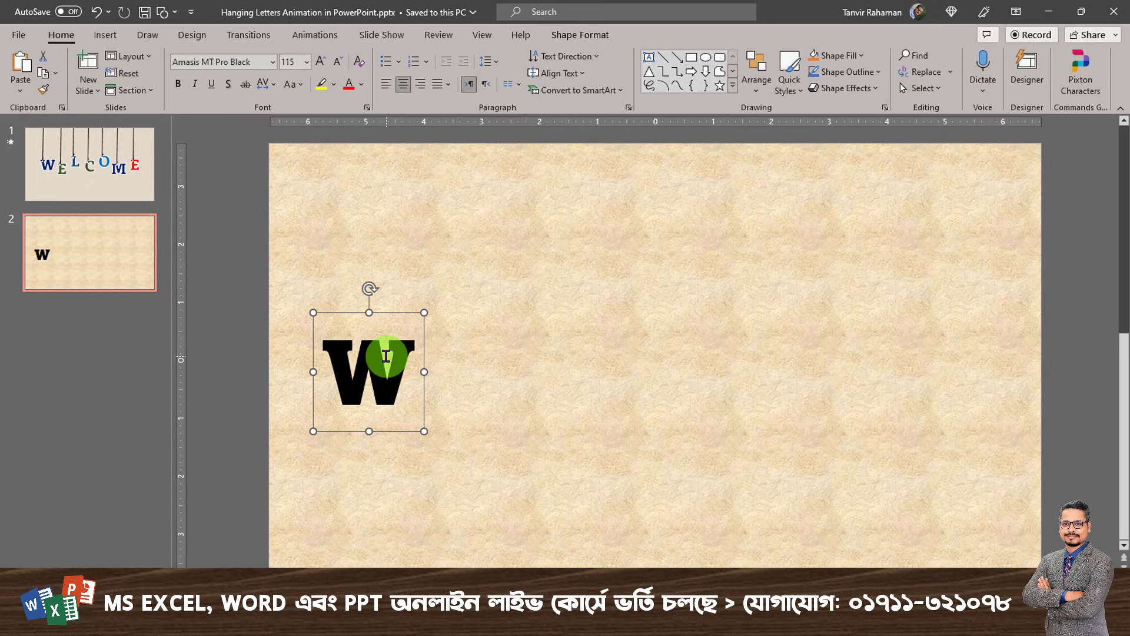
pyautogui.click(570, 37)
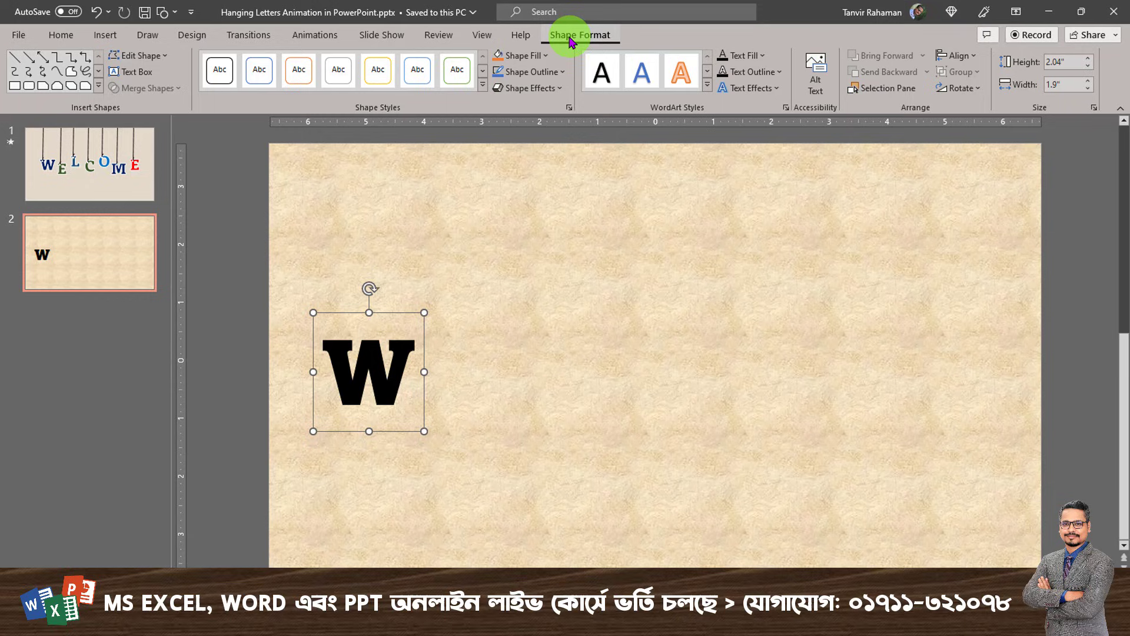
pyautogui.click(763, 55)
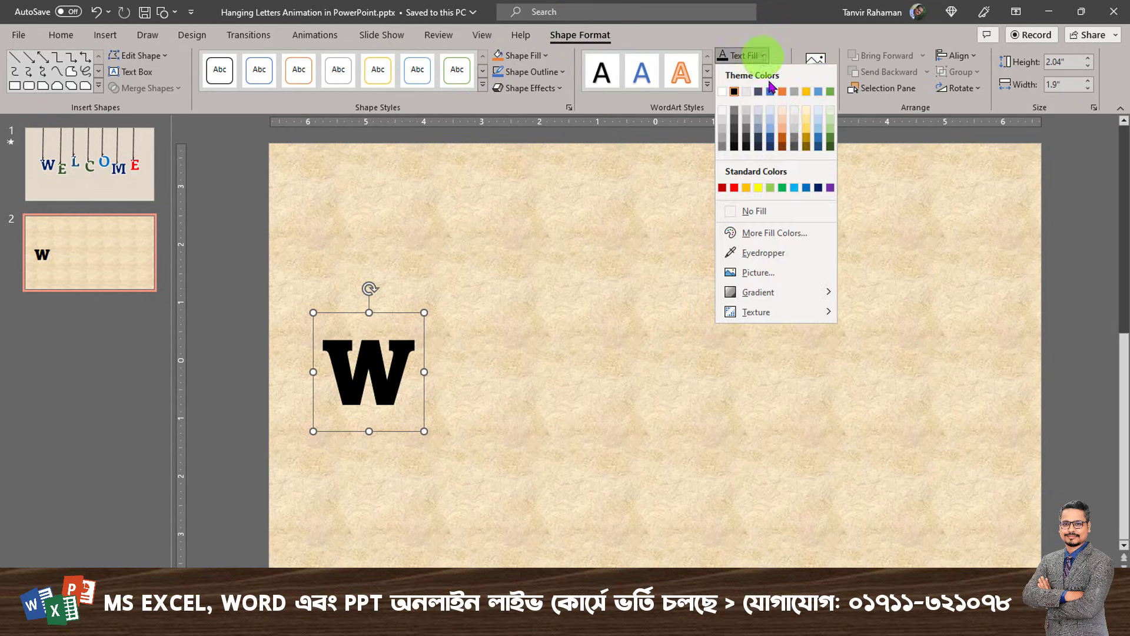
pyautogui.click(818, 188)
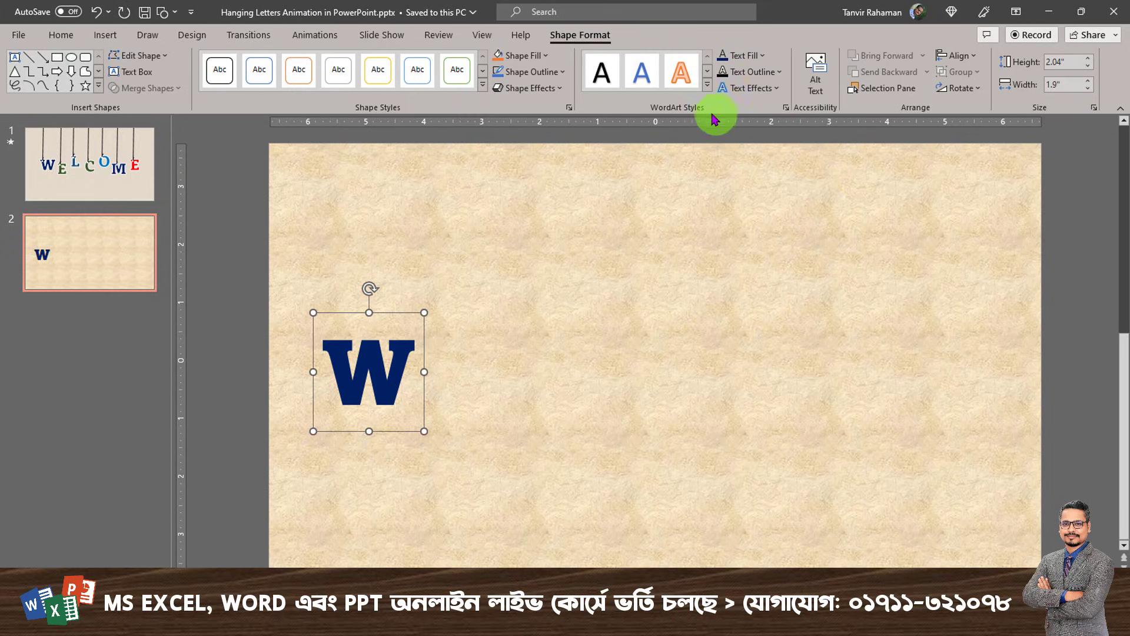
# Apply the outer shadow preset offset to the right to the text of the letter W.
pyautogui.click(786, 107)
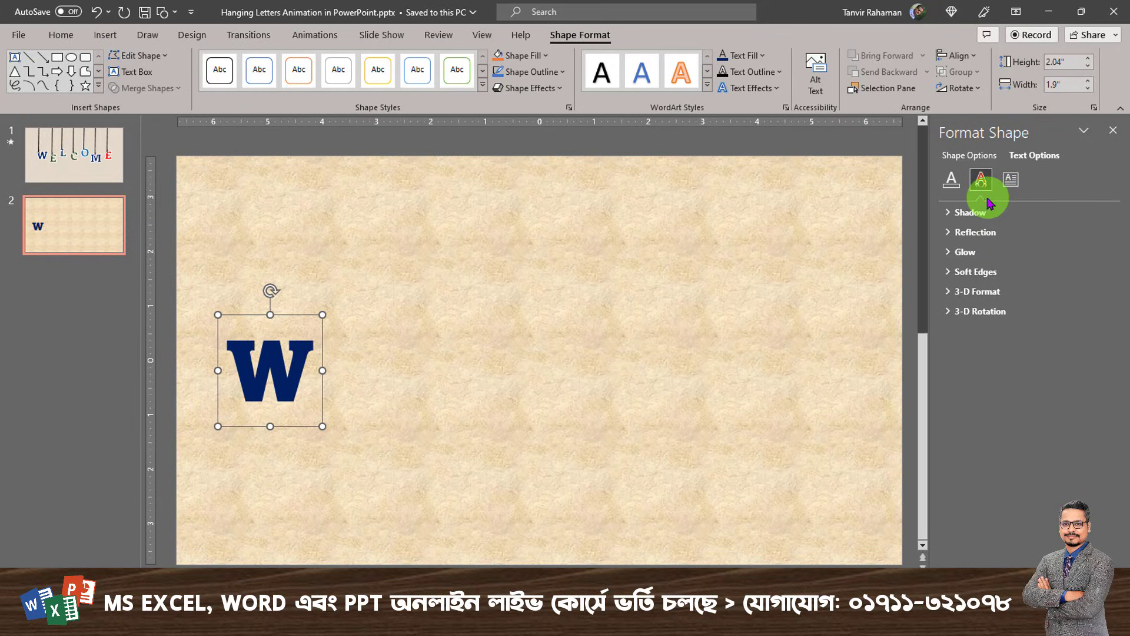
pyautogui.click(953, 213)
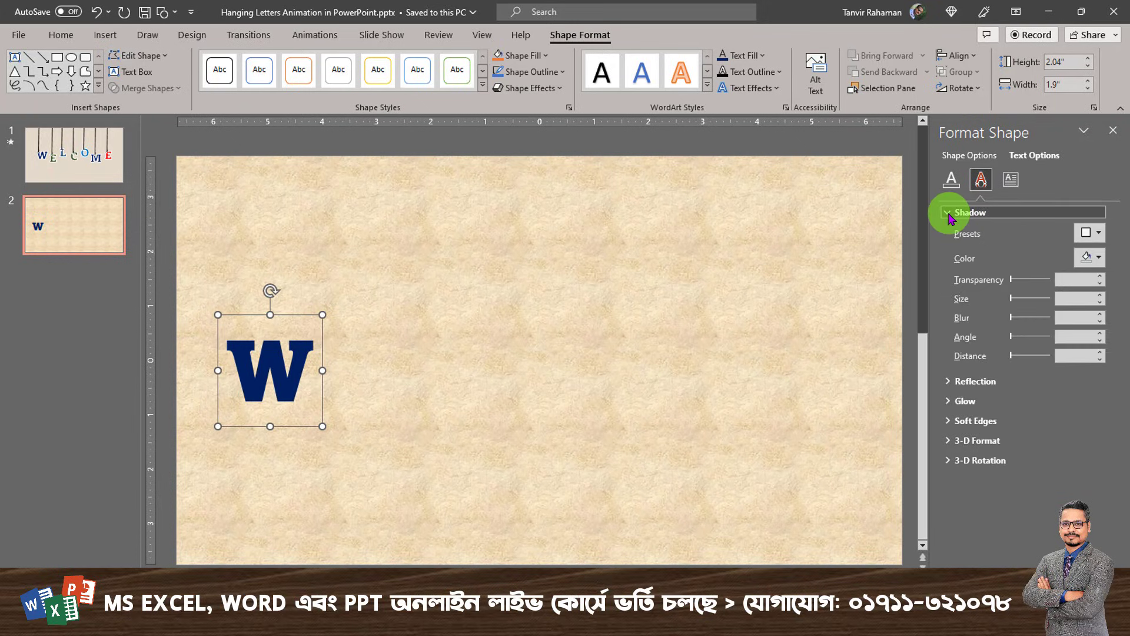
pyautogui.click(1092, 233)
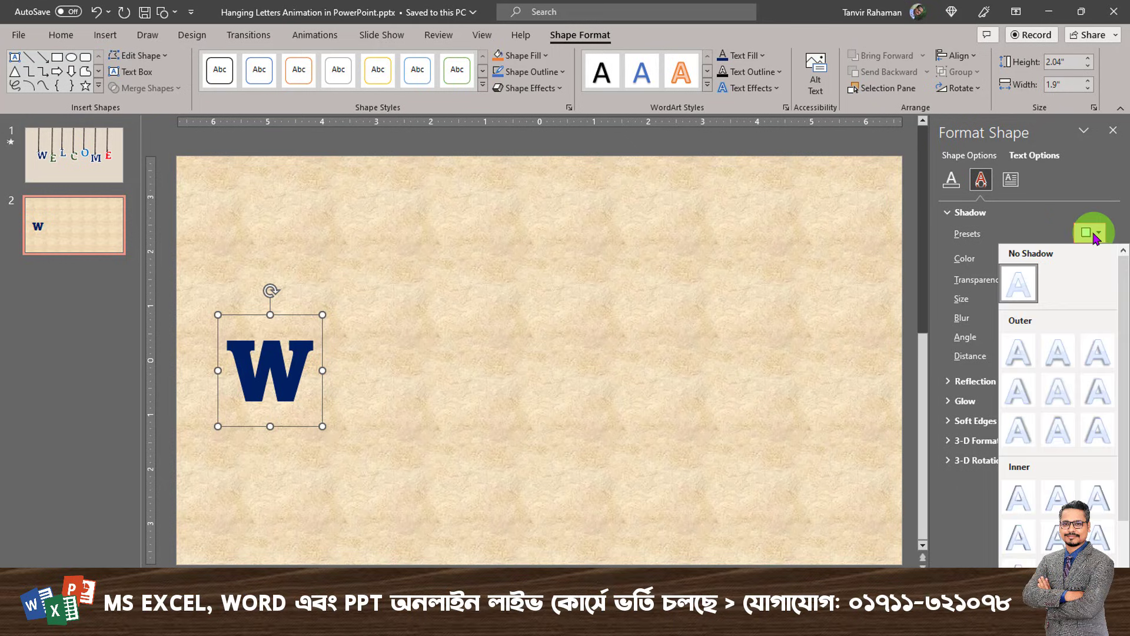
pyautogui.click(1020, 390)
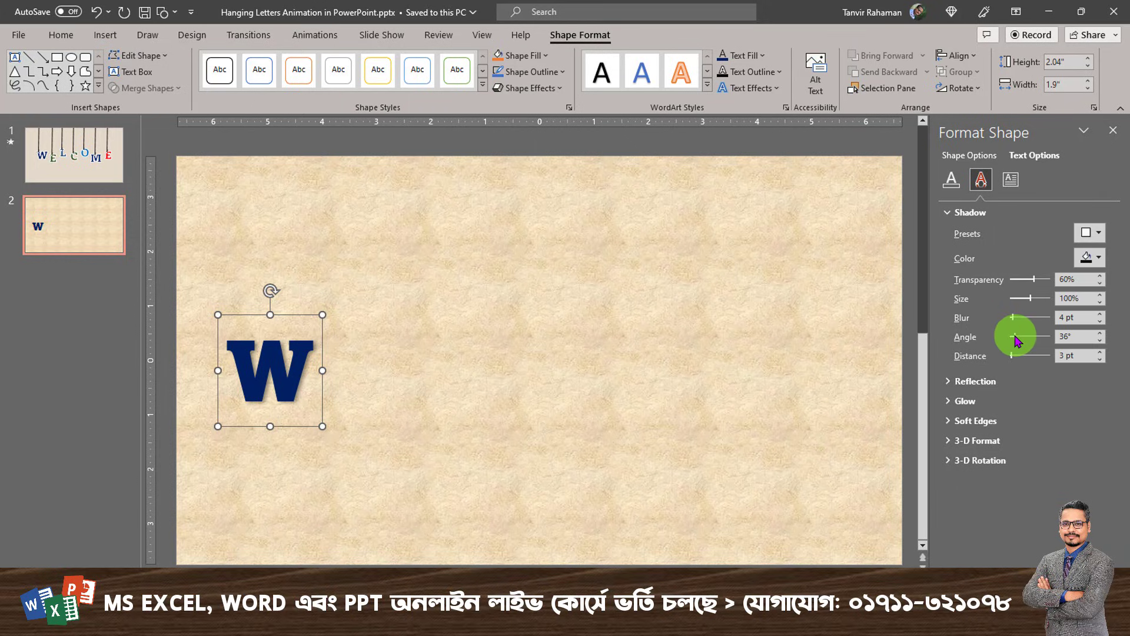
# Adjust the W's text shadow to a size of 107% and an angle of 70°.
pyautogui.moveTo(1018, 340); pyautogui.dragTo(1014, 337)
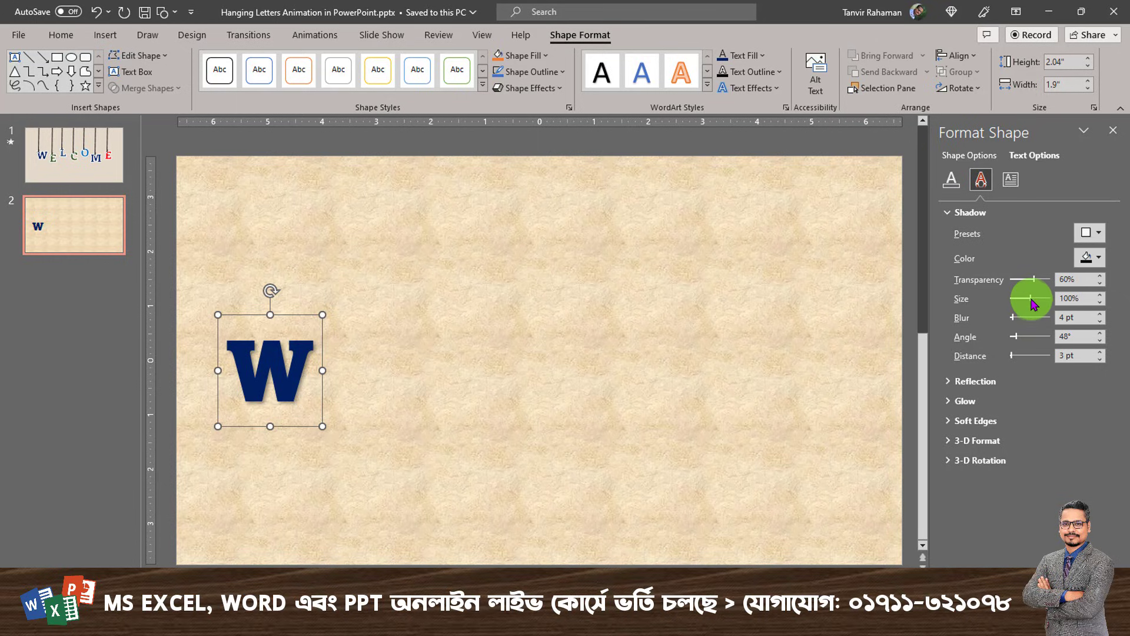
pyautogui.moveTo(1030, 298); pyautogui.dragTo(1035, 303)
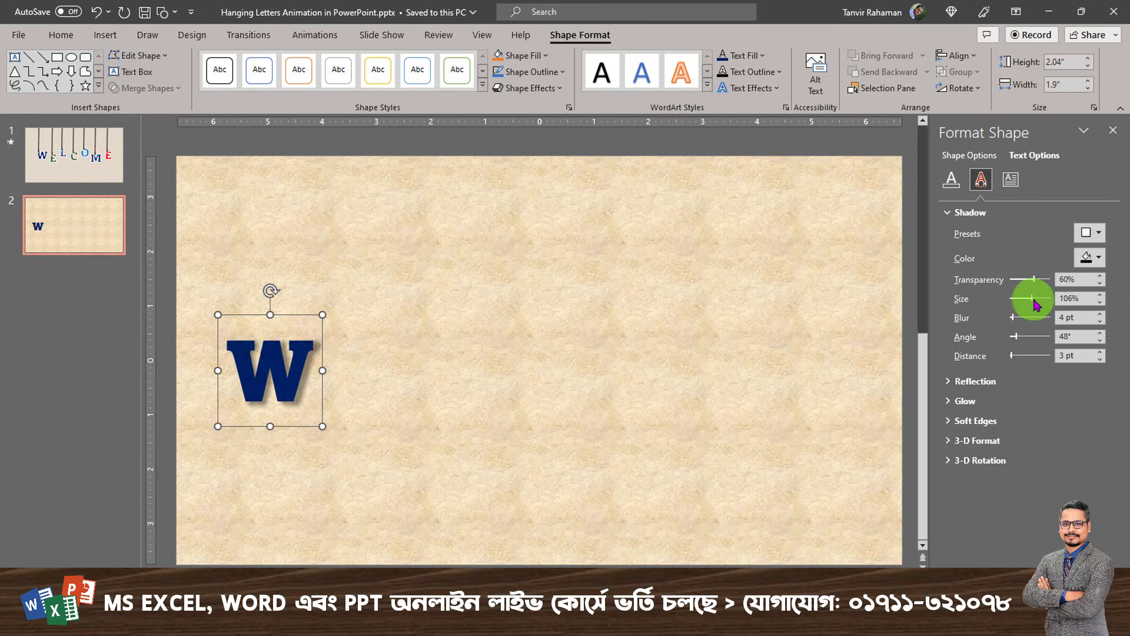
pyautogui.click(1021, 358)
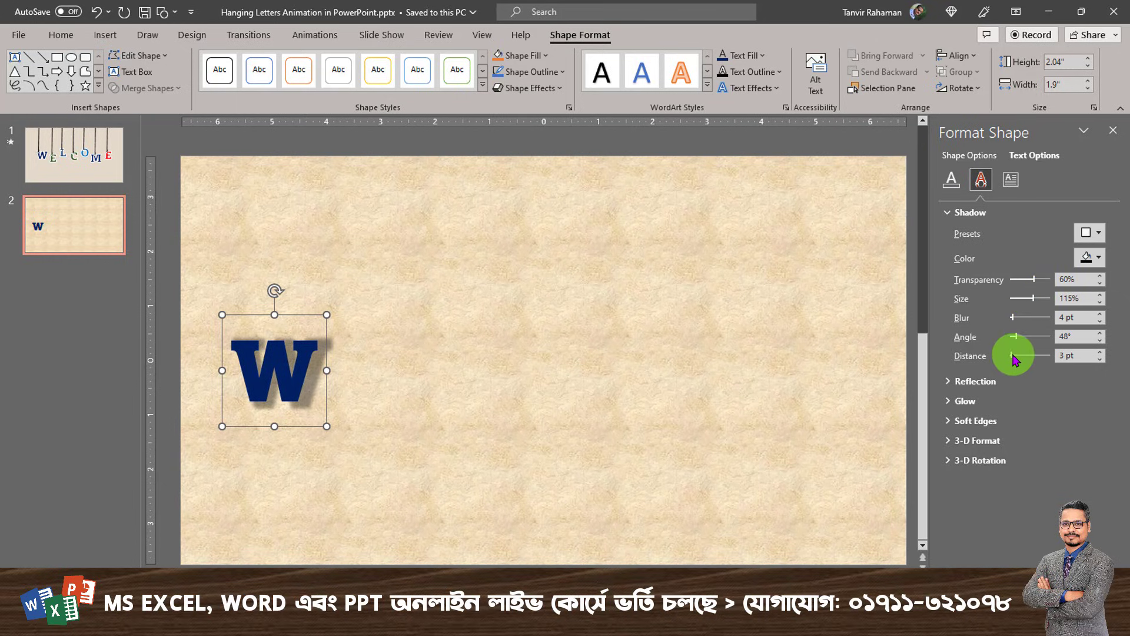
pyautogui.moveTo(1014, 356); pyautogui.dragTo(1014, 359)
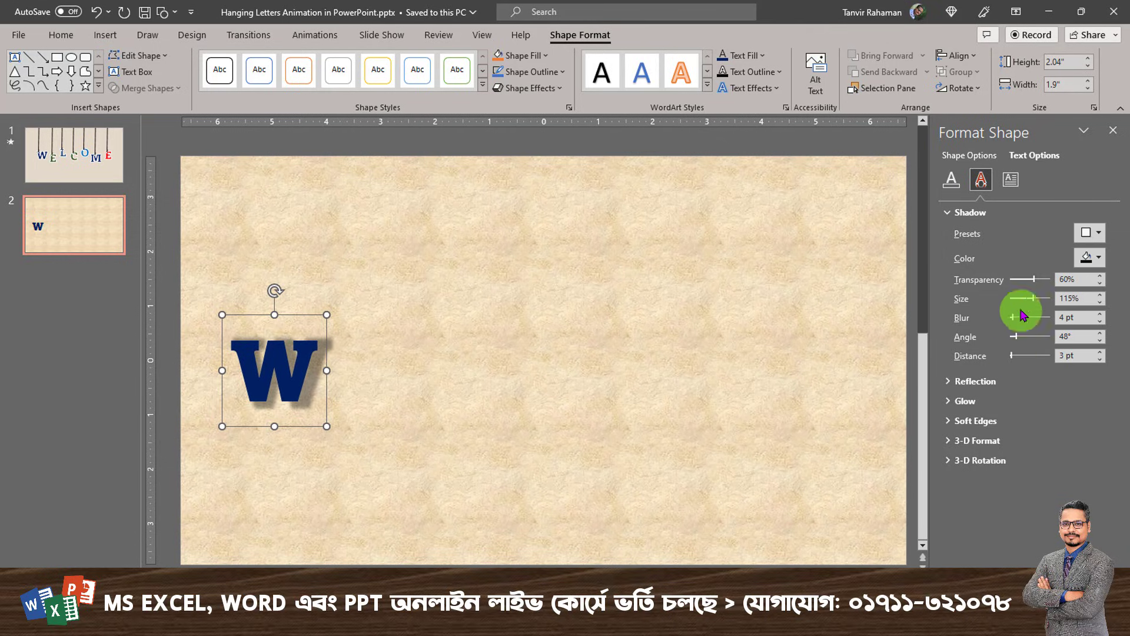
pyautogui.moveTo(1033, 299); pyautogui.dragTo(1029, 299)
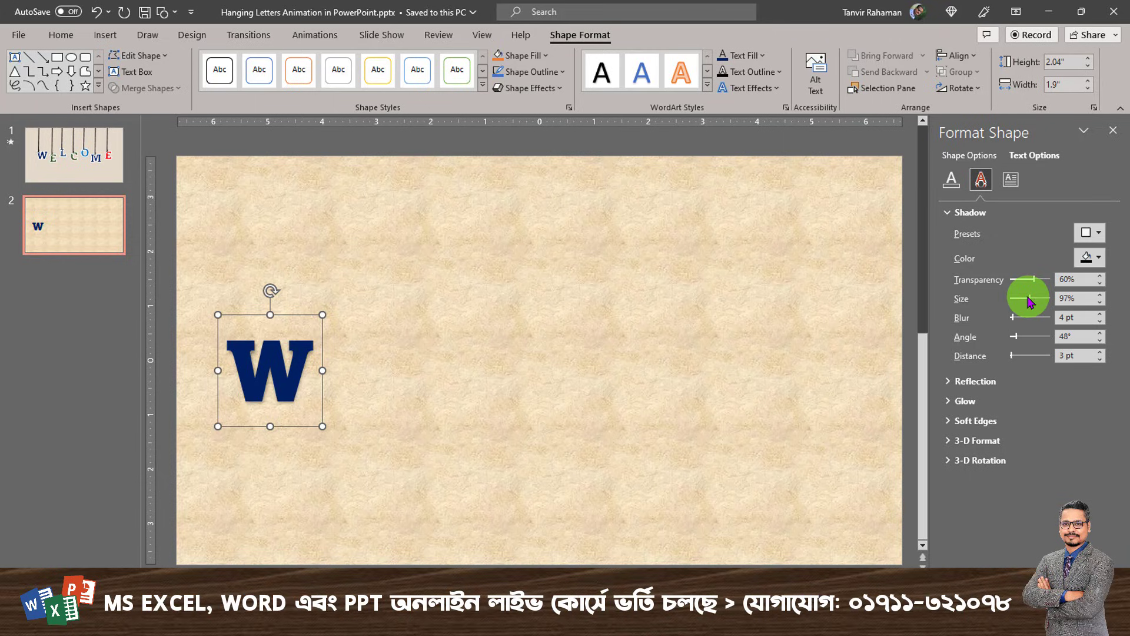
pyautogui.click(1099, 294)
pyautogui.click(1099, 295)
pyautogui.click(1099, 294)
pyautogui.click(1100, 294)
pyautogui.click(1099, 294)
pyautogui.click(1099, 333)
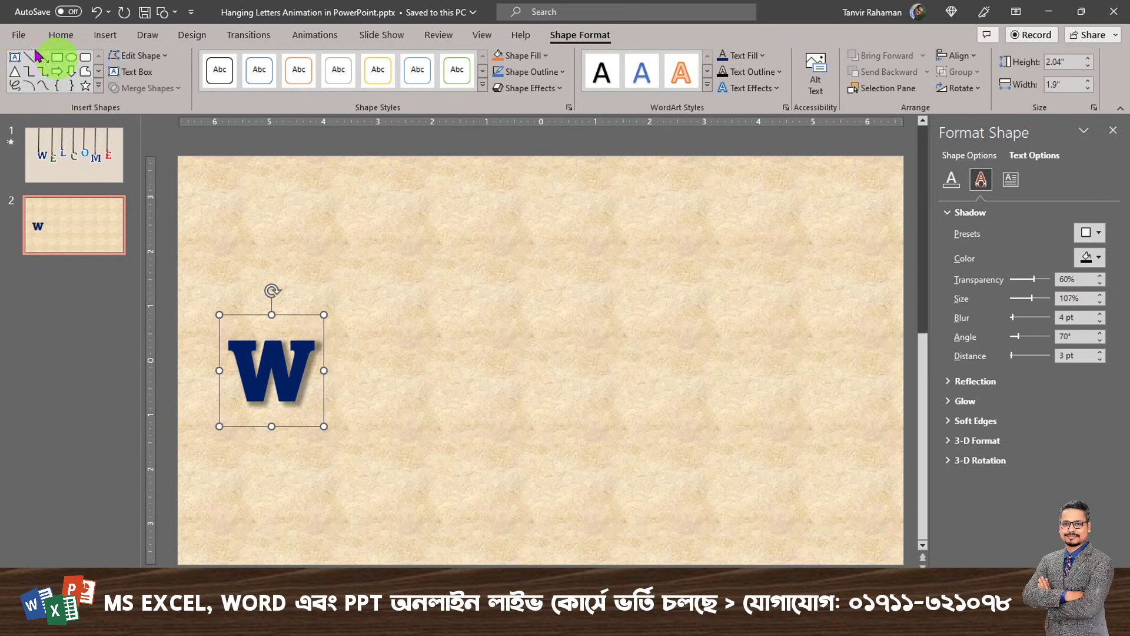
# Draw a small circle about 0.2" in diameter on the slide, above and to the right of the letter W.
pyautogui.click(61, 35)
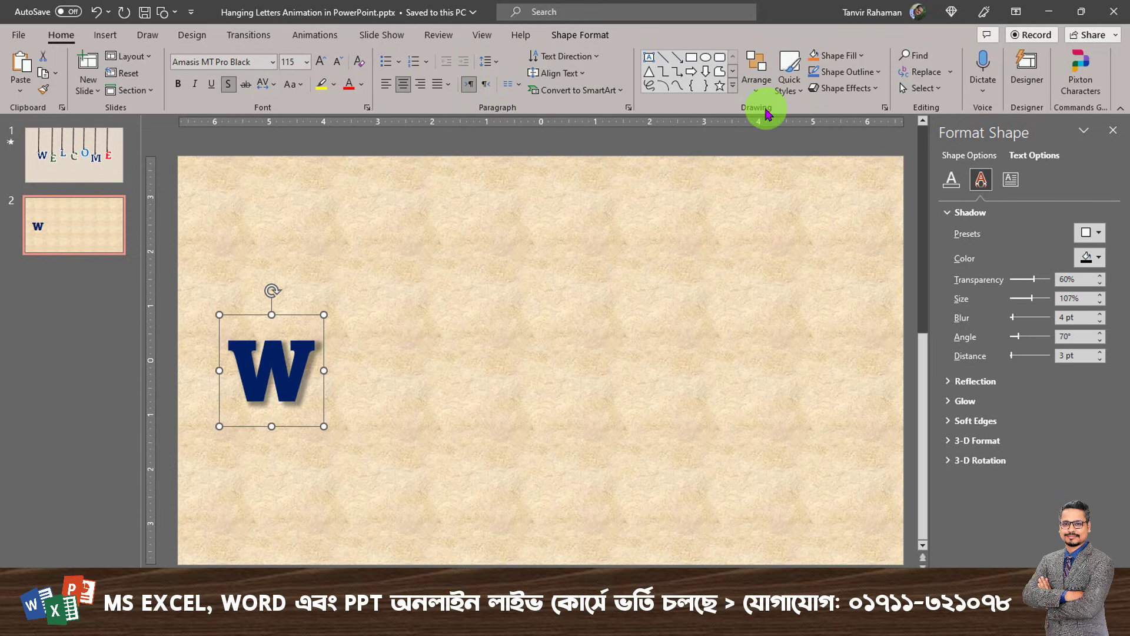
pyautogui.click(706, 61)
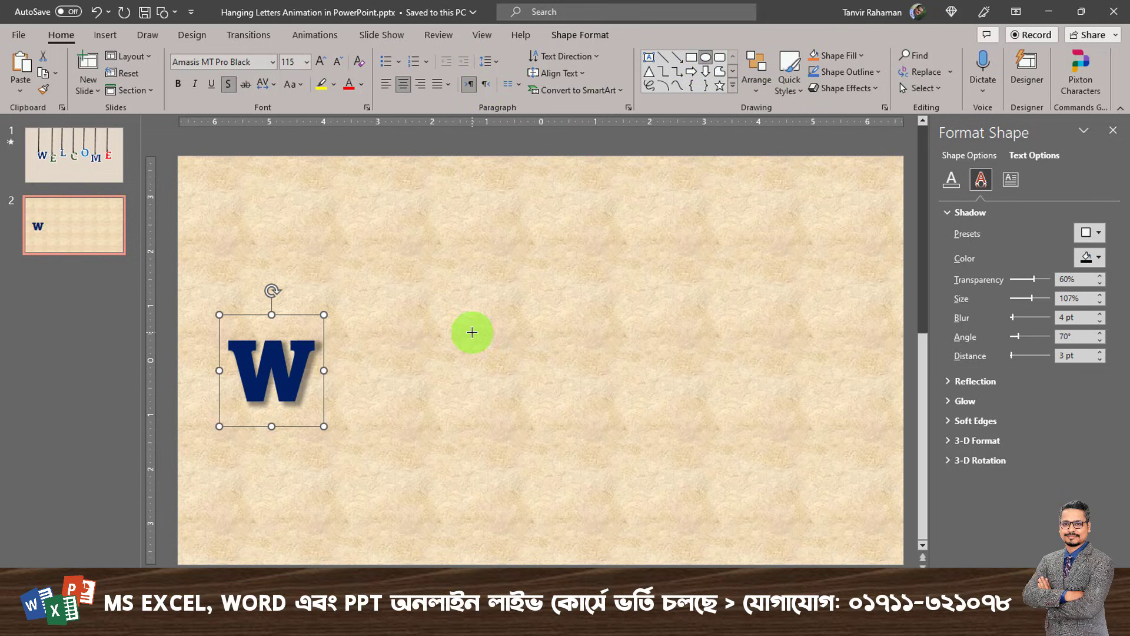
pyautogui.moveTo(442, 309); pyautogui.dragTo(433, 319)
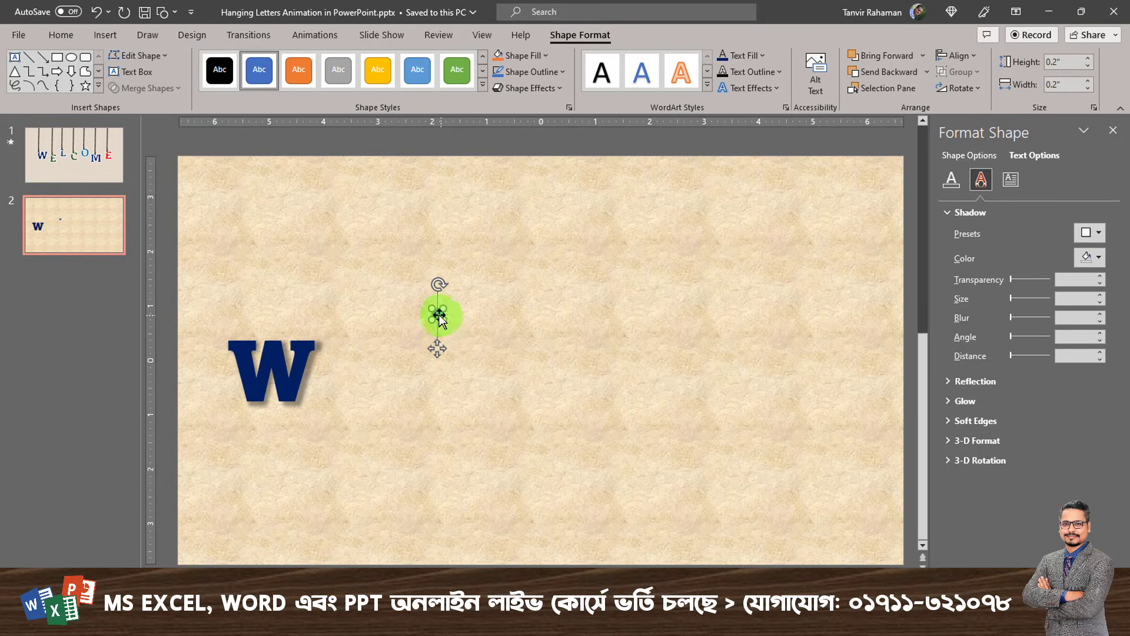
# Give the small circle a near-white theme fill and remove its outline.
pyautogui.click(544, 56)
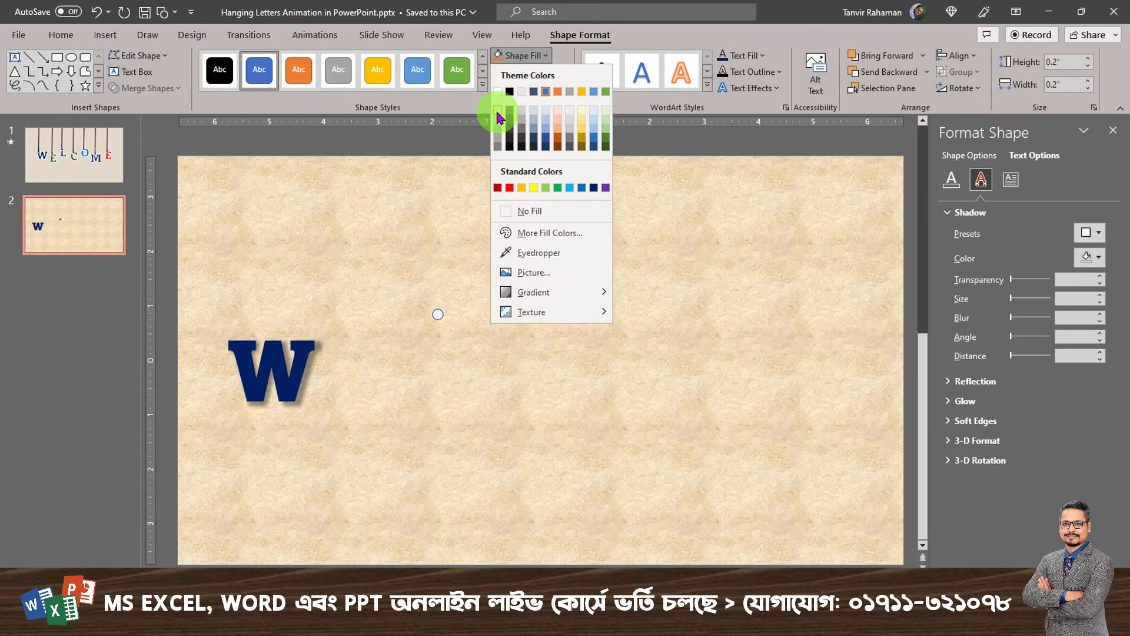
pyautogui.click(498, 111)
pyautogui.click(529, 72)
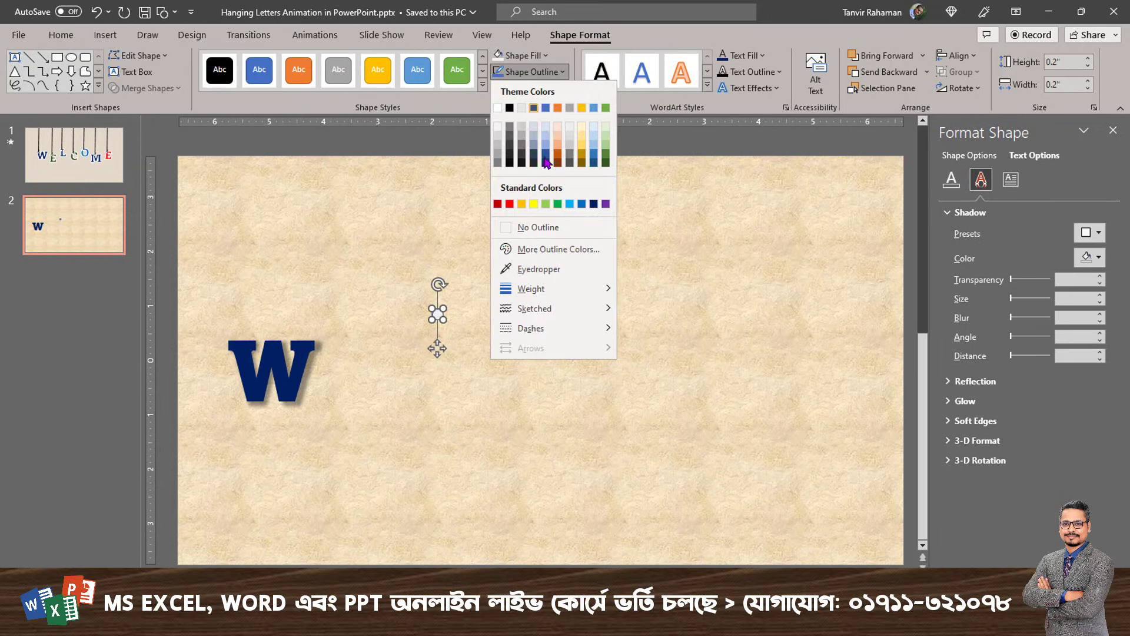
pyautogui.click(522, 224)
# Apply the inner top shadow preset to the small circle and place it on the upper-left serif of the W.
pyautogui.click(529, 88)
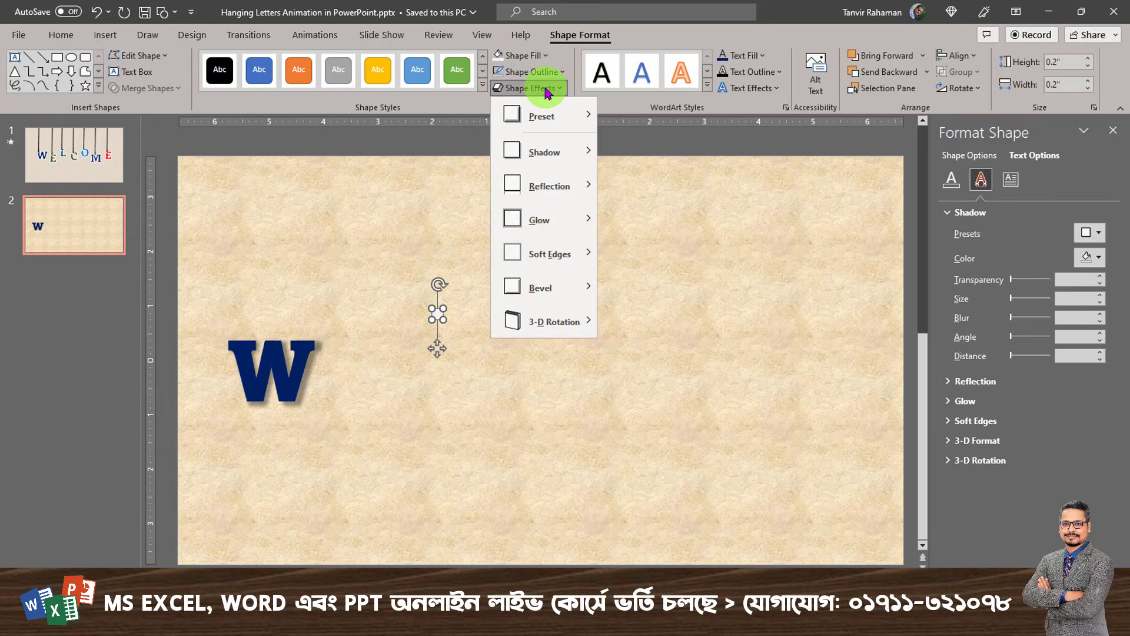
pyautogui.moveTo(544, 152)
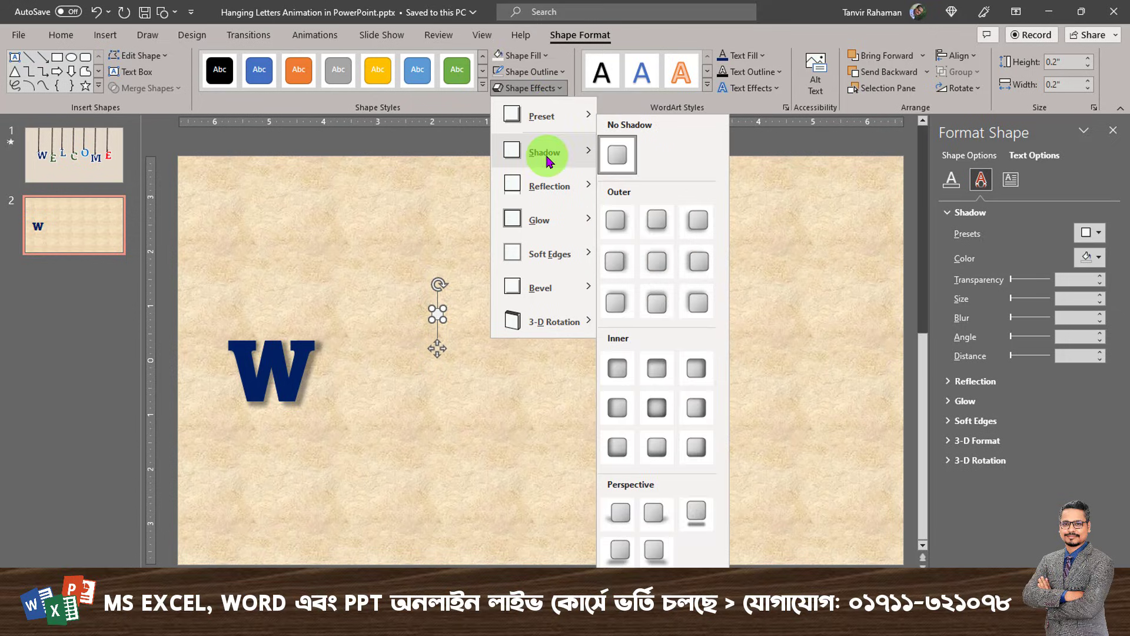
pyautogui.click(655, 369)
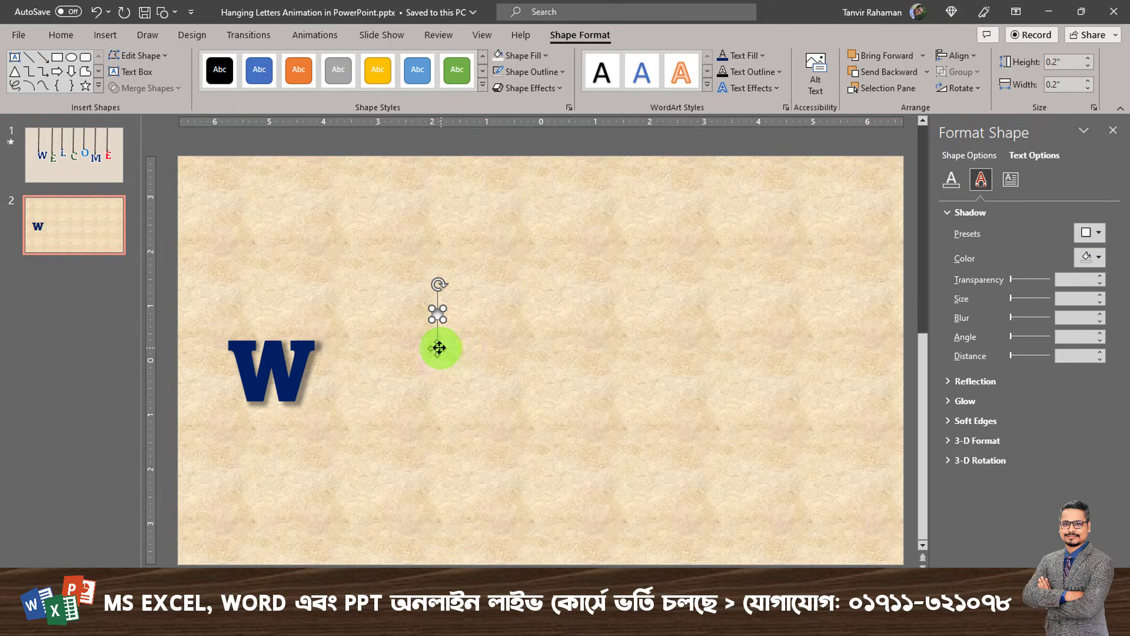
pyautogui.moveTo(415, 357); pyautogui.dragTo(244, 380)
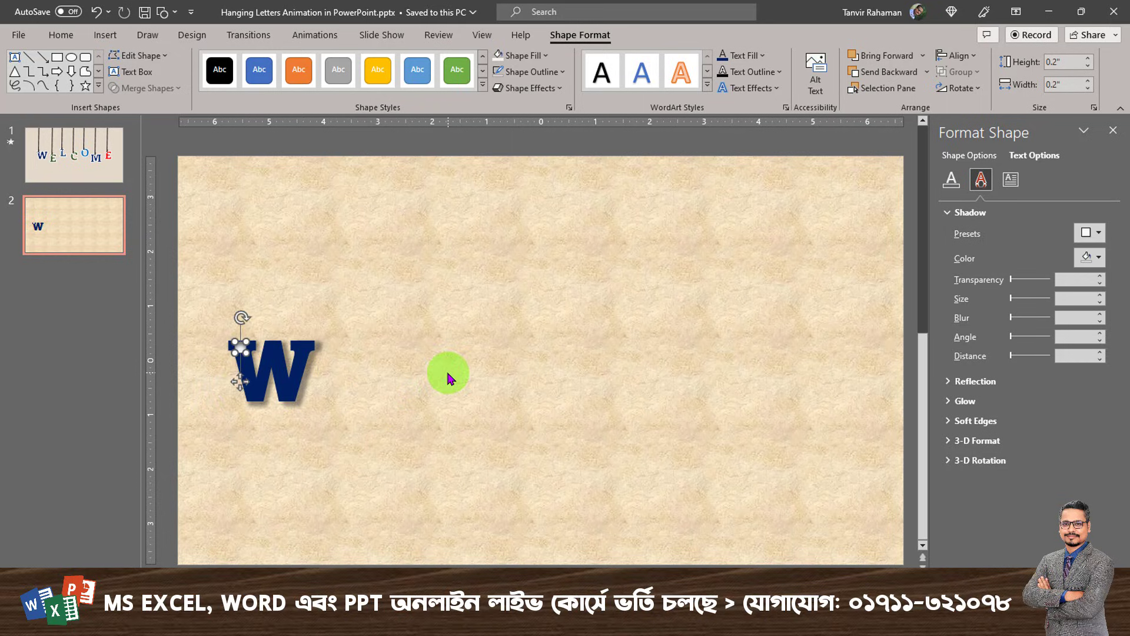
pyautogui.click(447, 374)
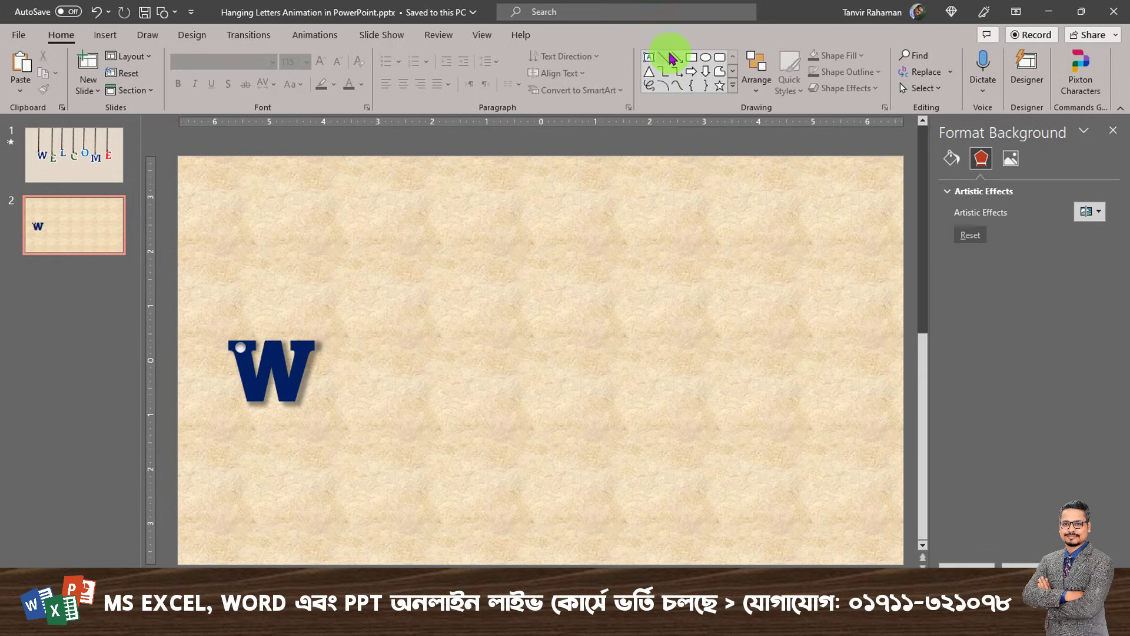
pyautogui.click(665, 59)
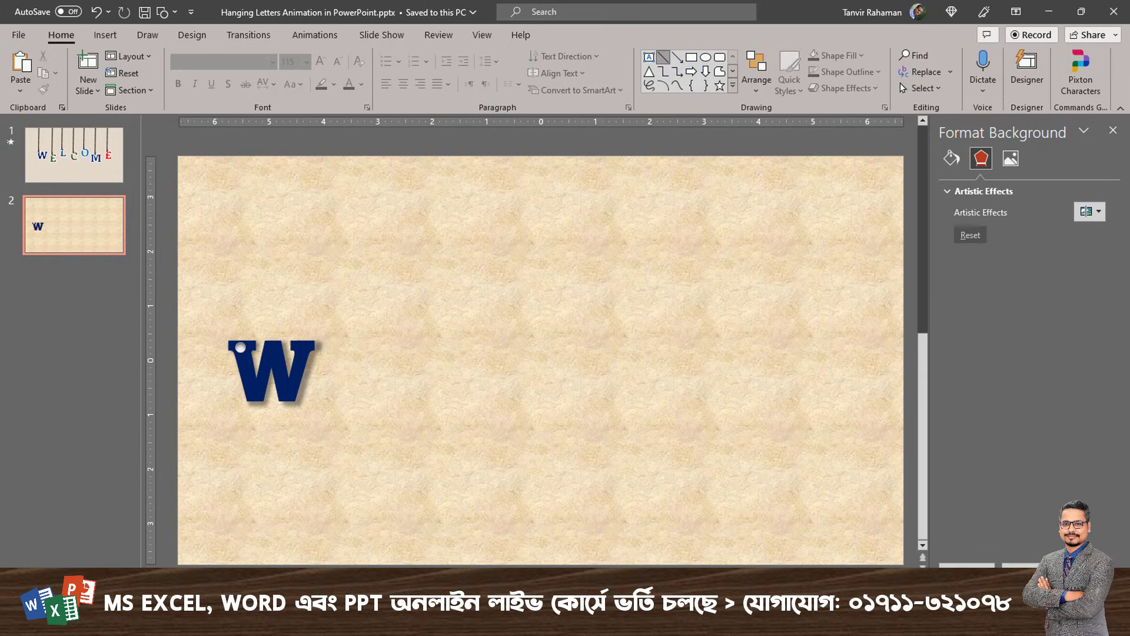
pyautogui.scroll(-1, 595, 322)
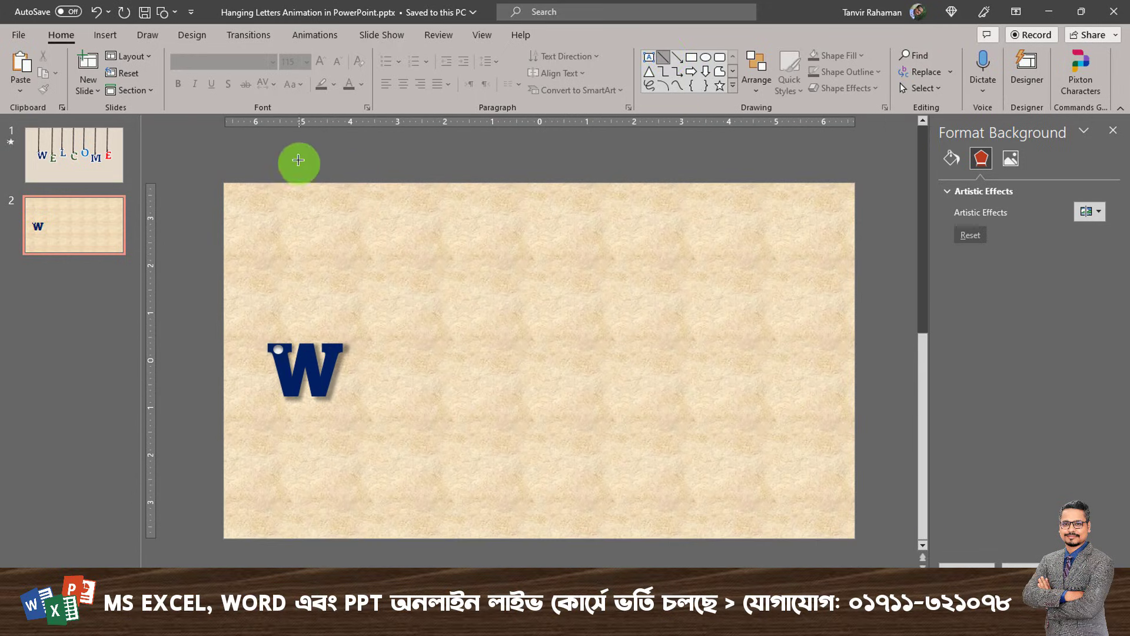
pyautogui.moveTo(276, 138); pyautogui.dragTo(279, 244)
pyautogui.click(392, 303)
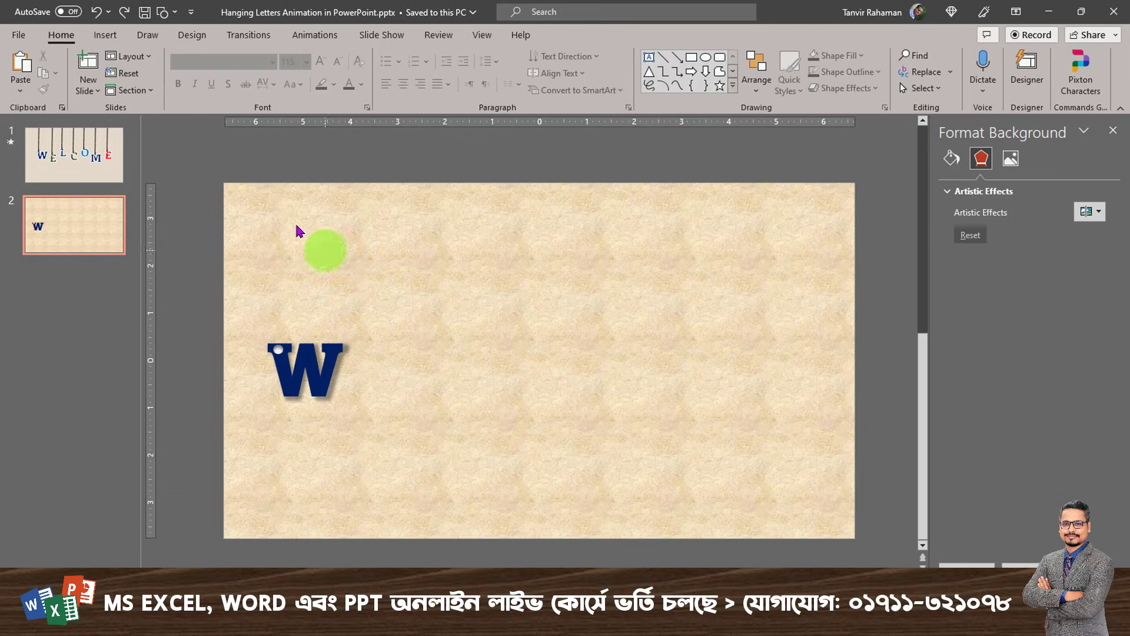
# Draw a vertical line about 4.06" long from the circle on the W up past the slide's top edge.
pyautogui.click(663, 57)
pyautogui.click(279, 346)
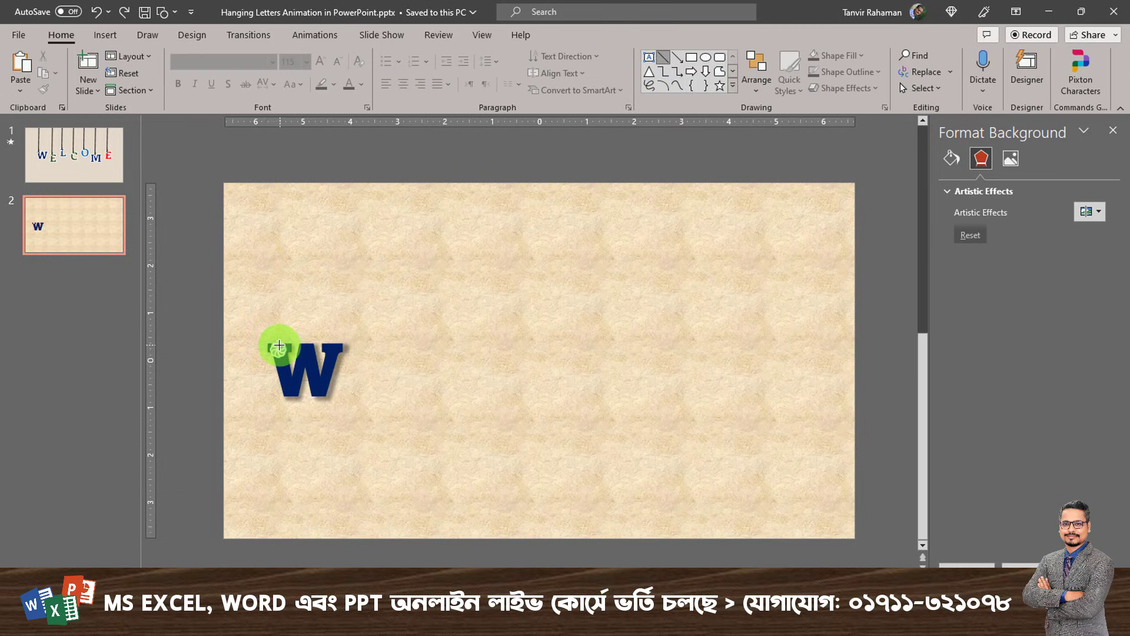
pyautogui.moveTo(278, 347); pyautogui.dragTo(299, 151)
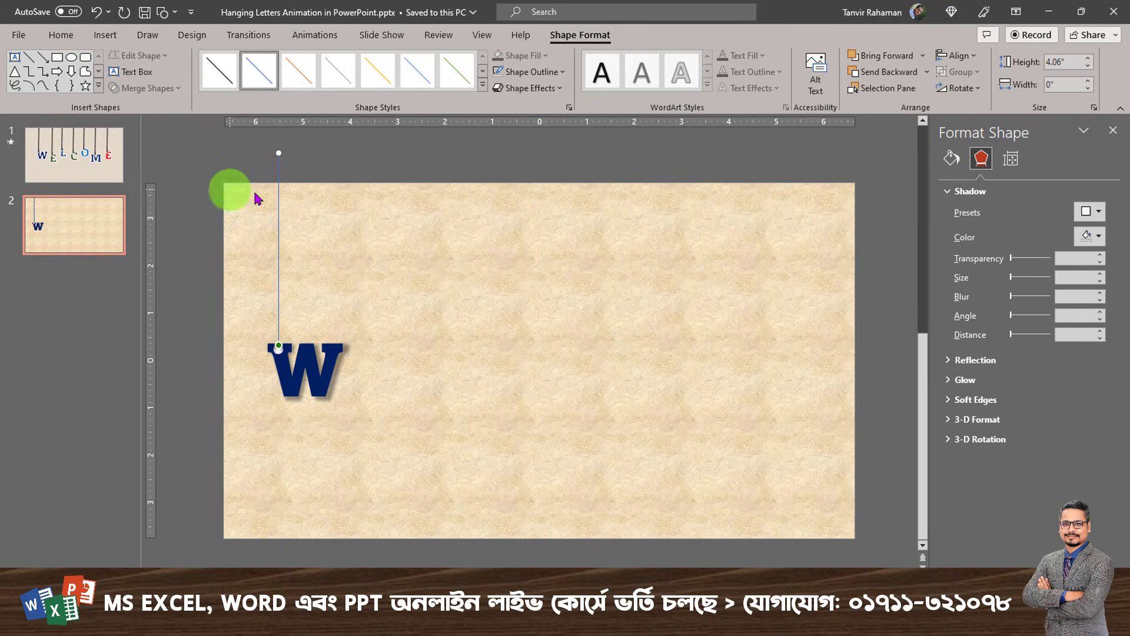
# Format the vertical line above the W with a black outline and a 1 pt weight.
pyautogui.click(544, 81)
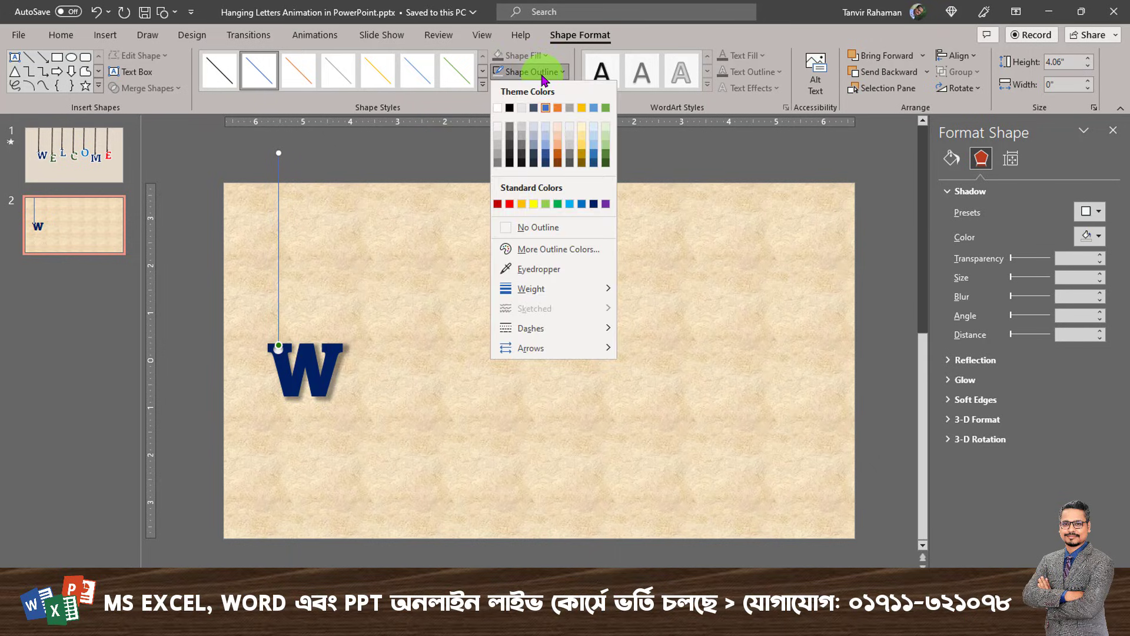
pyautogui.click(505, 103)
pyautogui.click(562, 72)
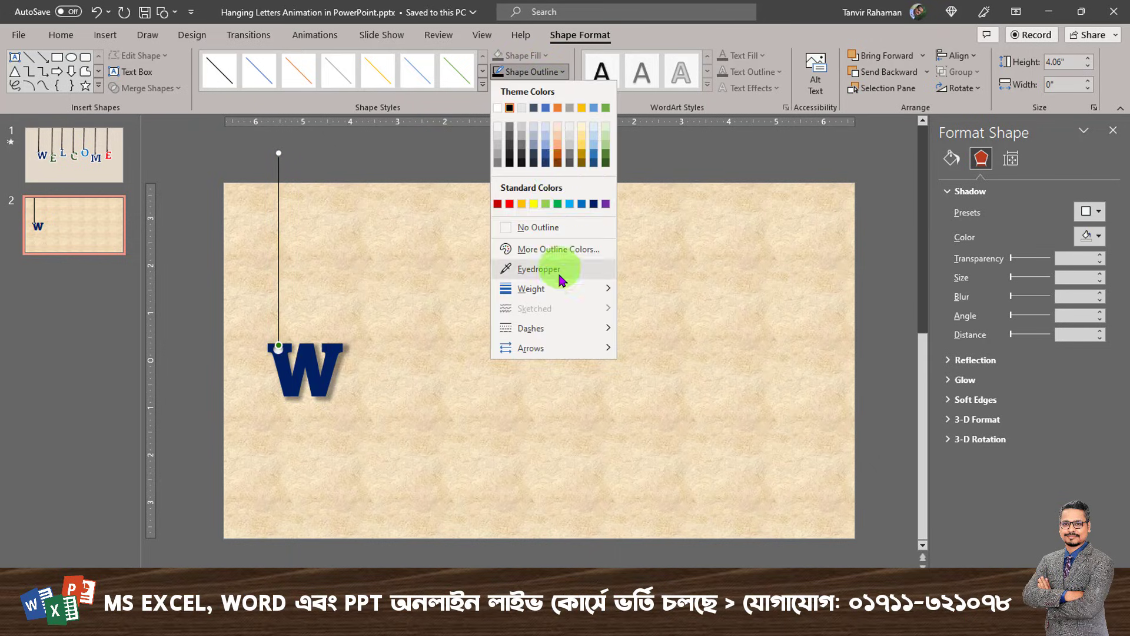
pyautogui.moveTo(553, 290)
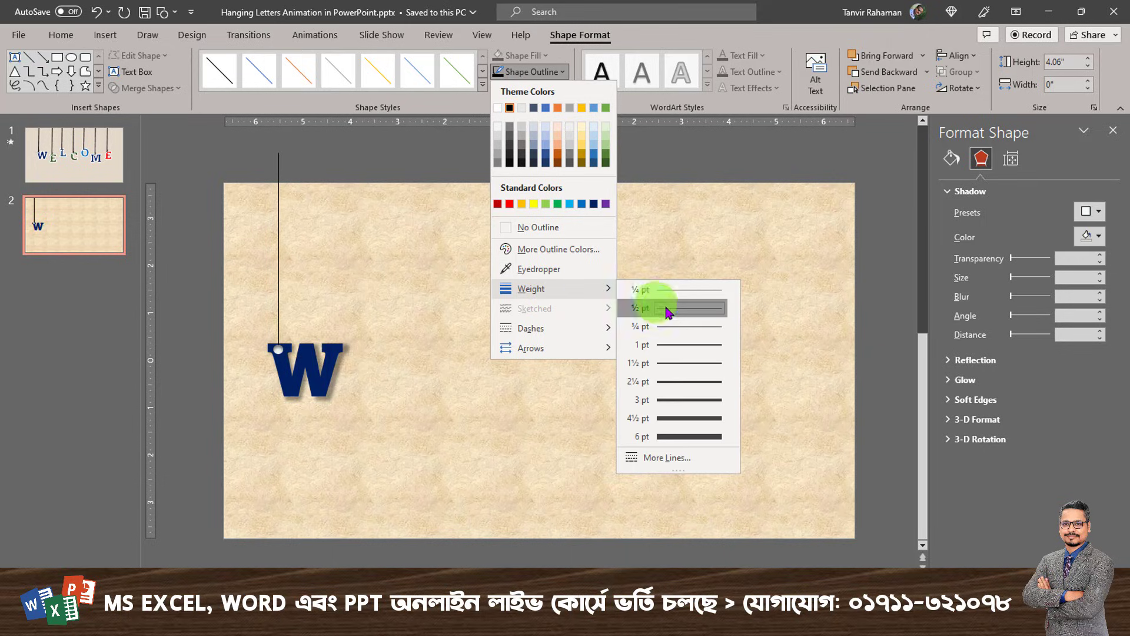
pyautogui.click(696, 345)
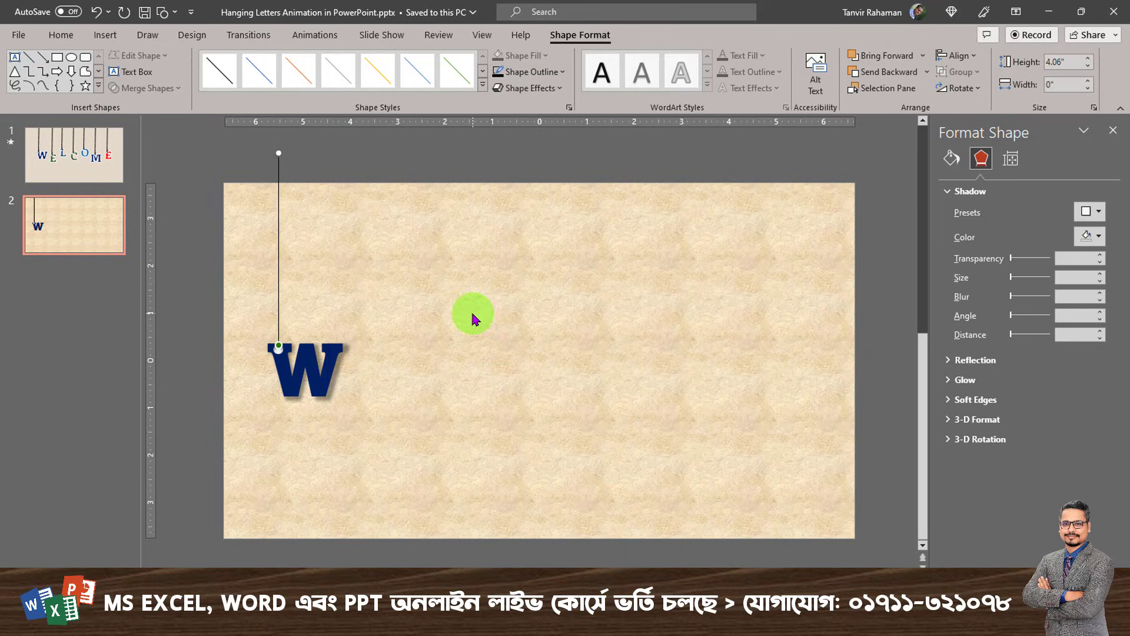
pyautogui.click(483, 327)
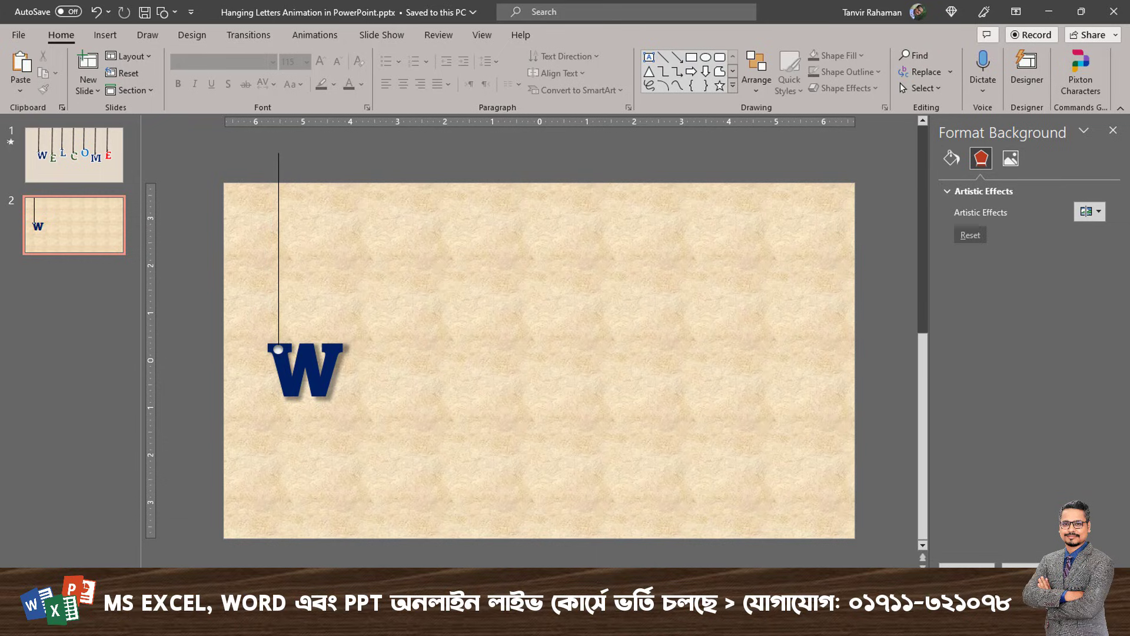
pyautogui.scroll(5, 539, 359)
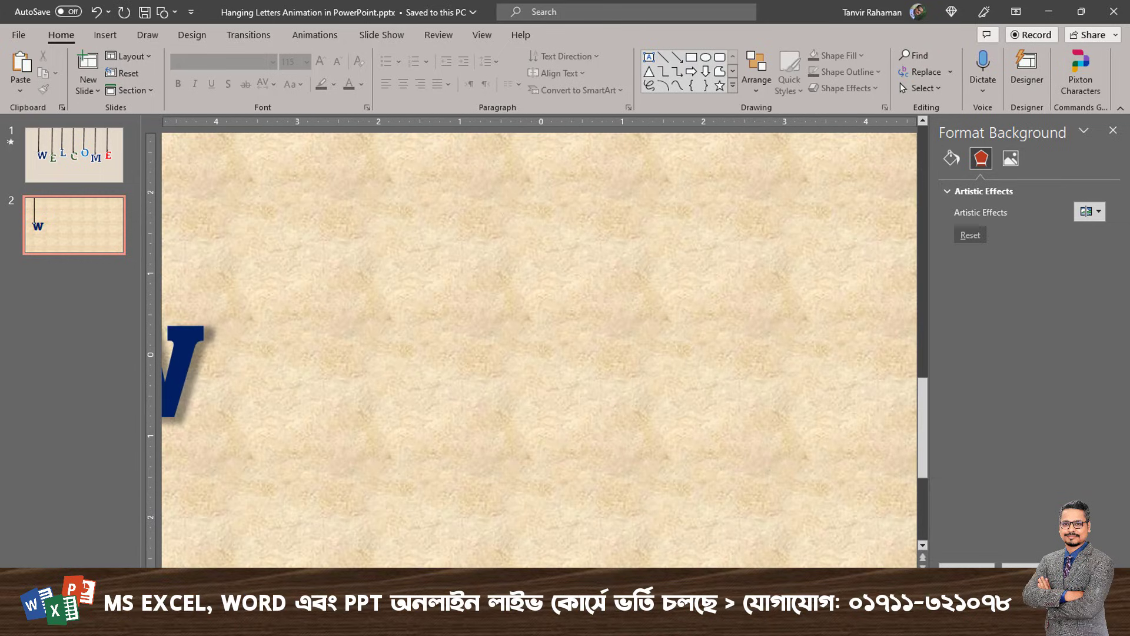
pyautogui.hscroll(-3, 432, 564)
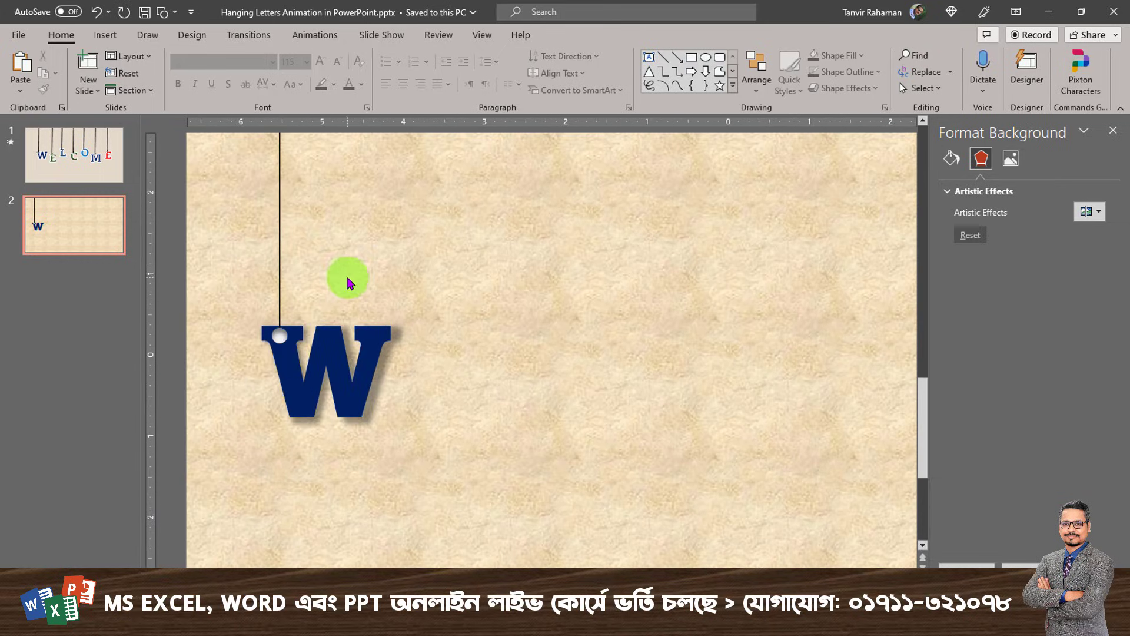
pyautogui.click(279, 265)
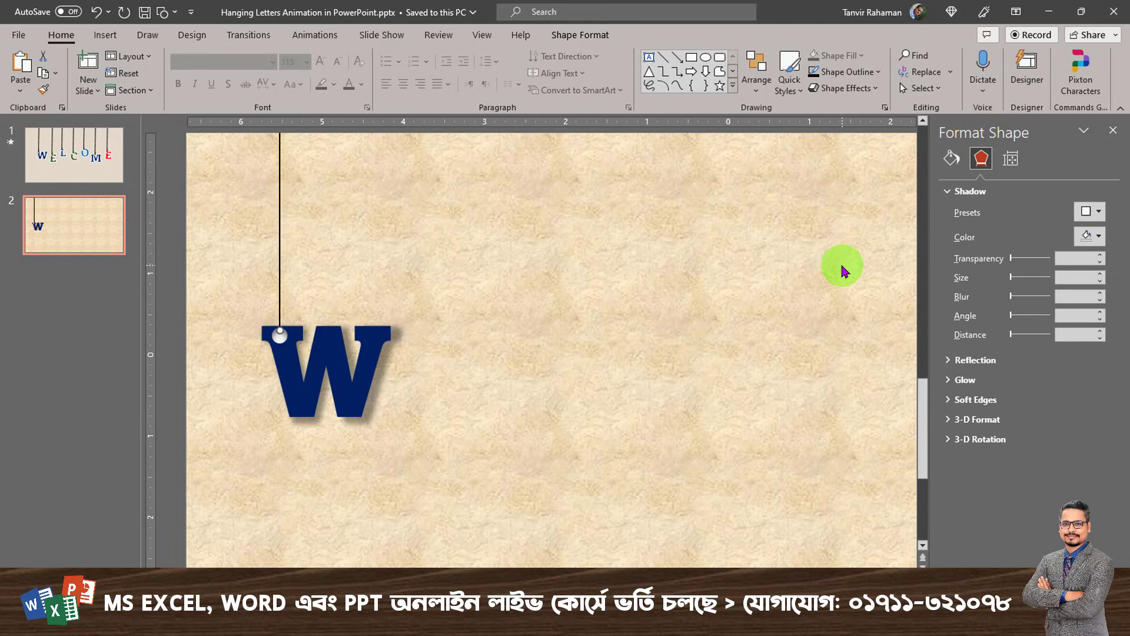
pyautogui.click(643, 284)
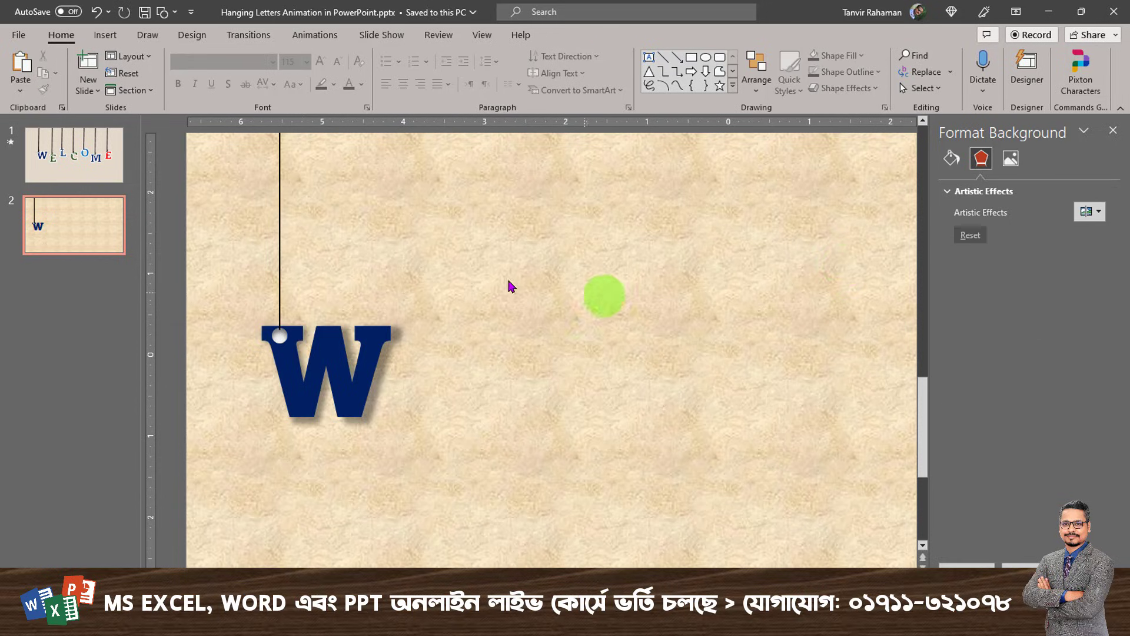
pyautogui.click(279, 240)
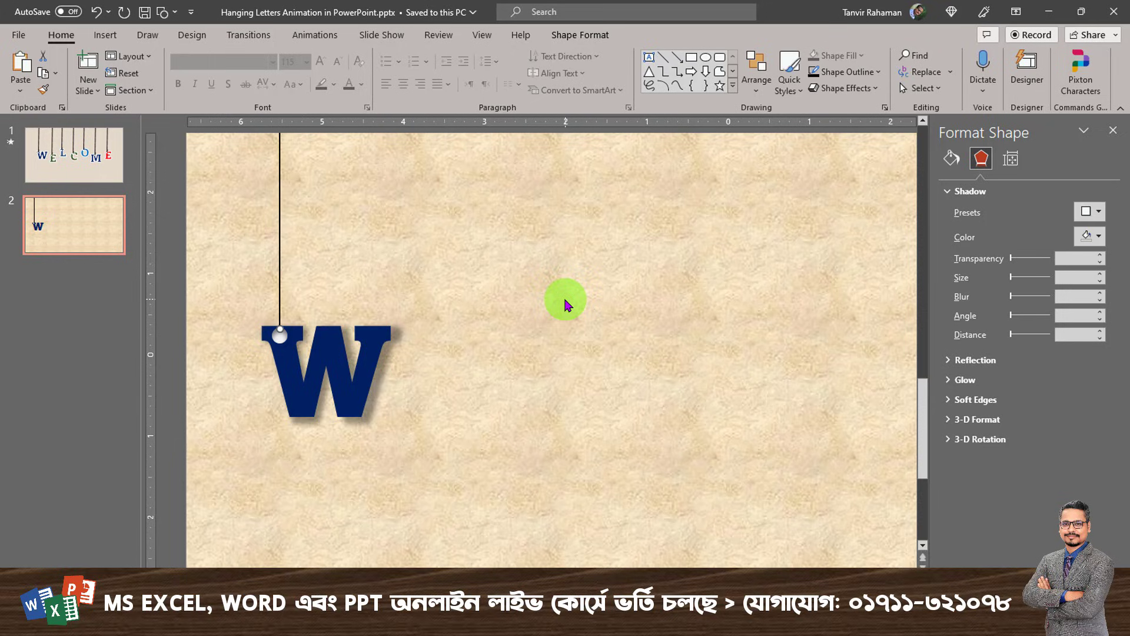
pyautogui.click(564, 306)
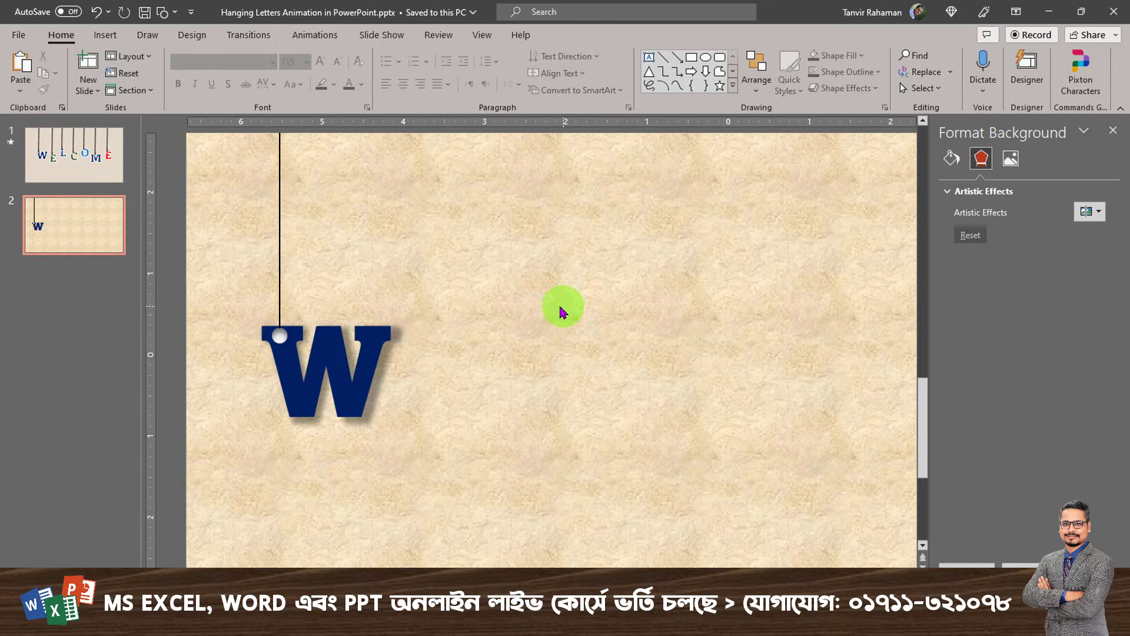
pyautogui.click(279, 254)
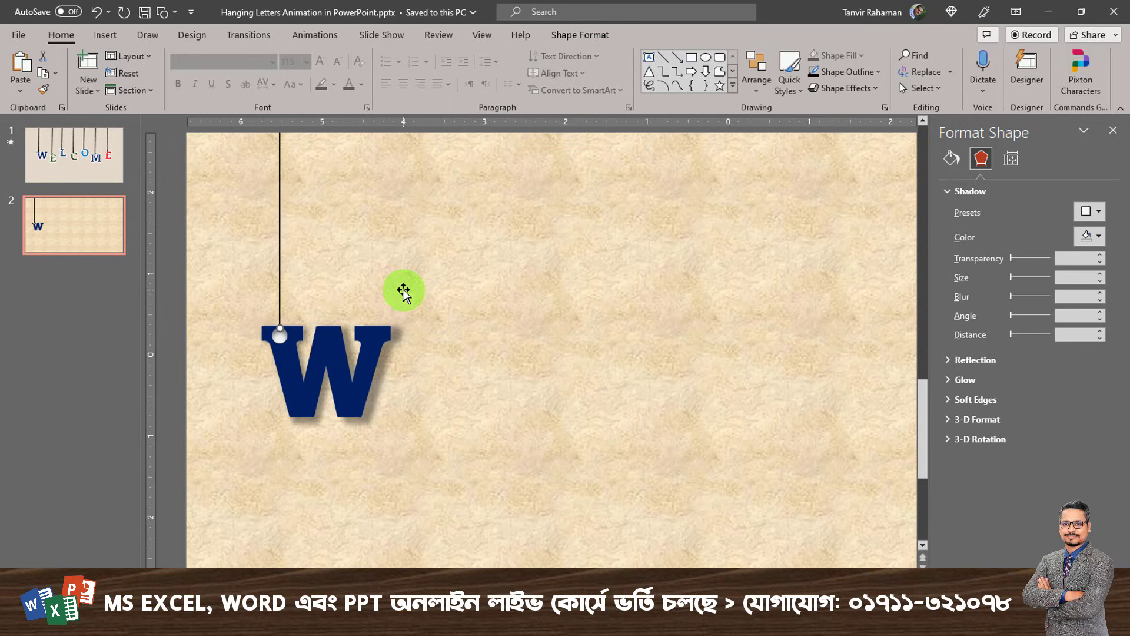
pyautogui.click(403, 290)
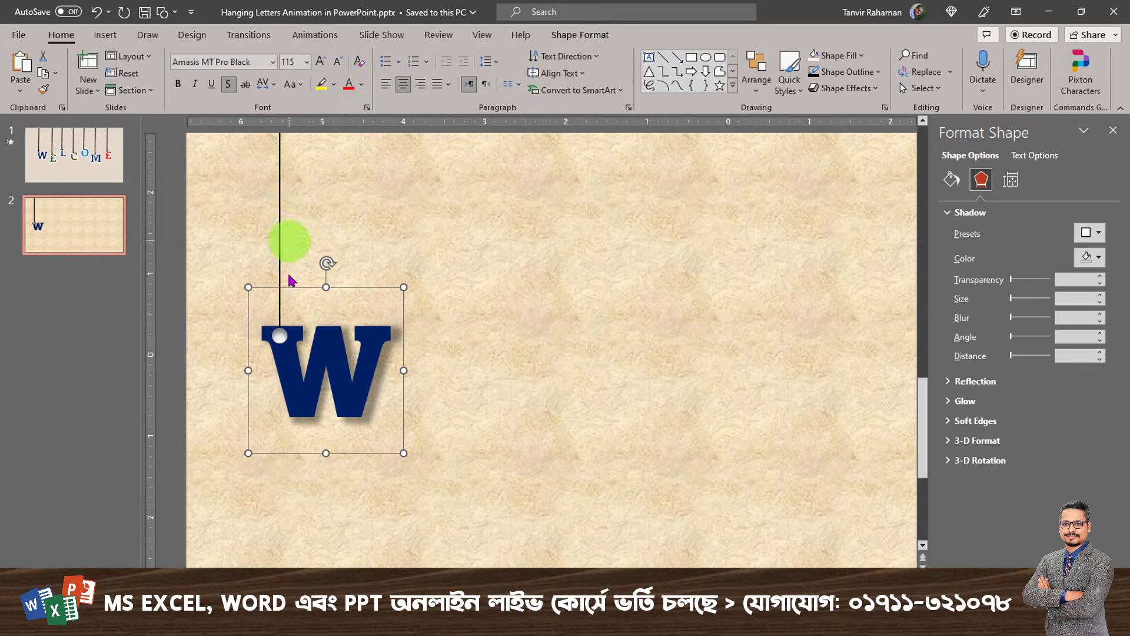
pyautogui.click(277, 242)
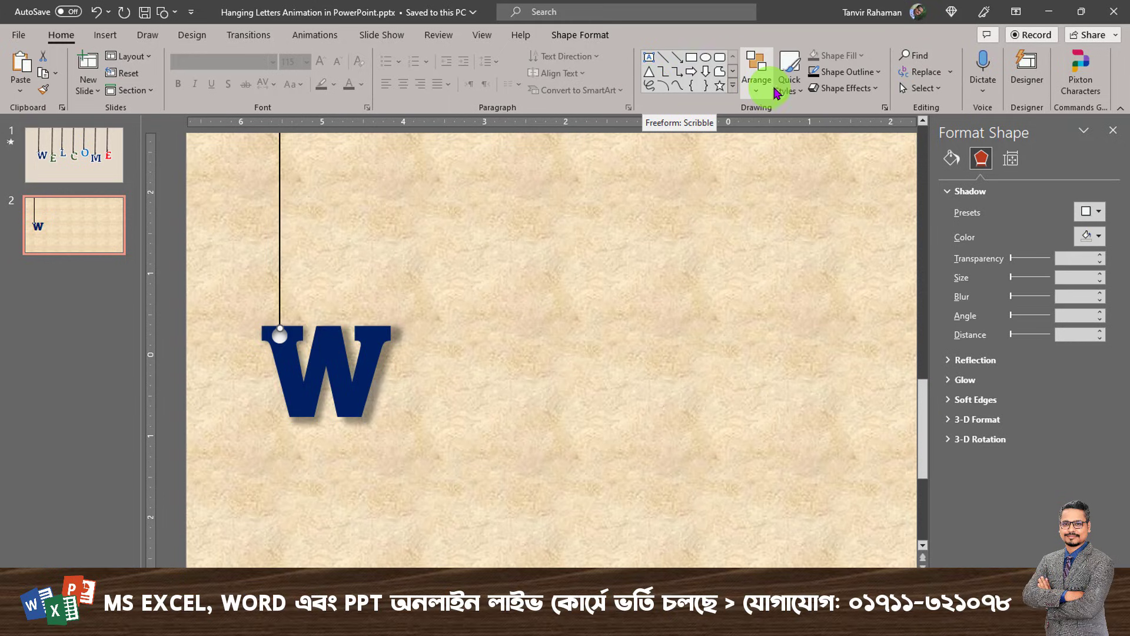
# Draw a short freeform scribble about 0.2" high and 0.15" wide, curving up and right from the lower end of the line.
pyautogui.click(733, 85)
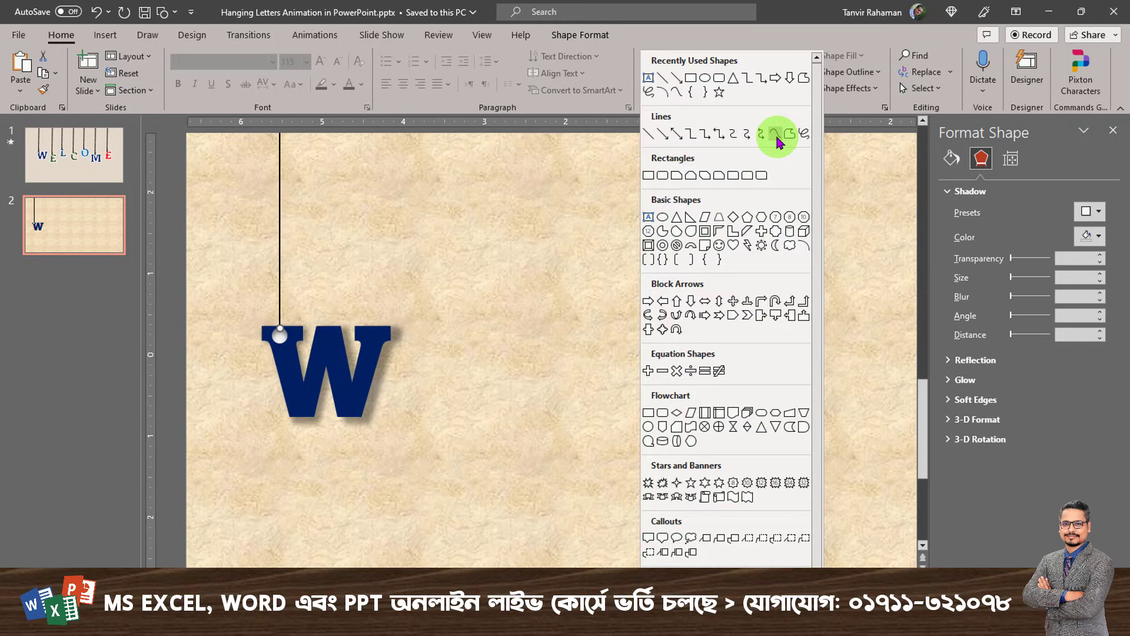
pyautogui.click(806, 135)
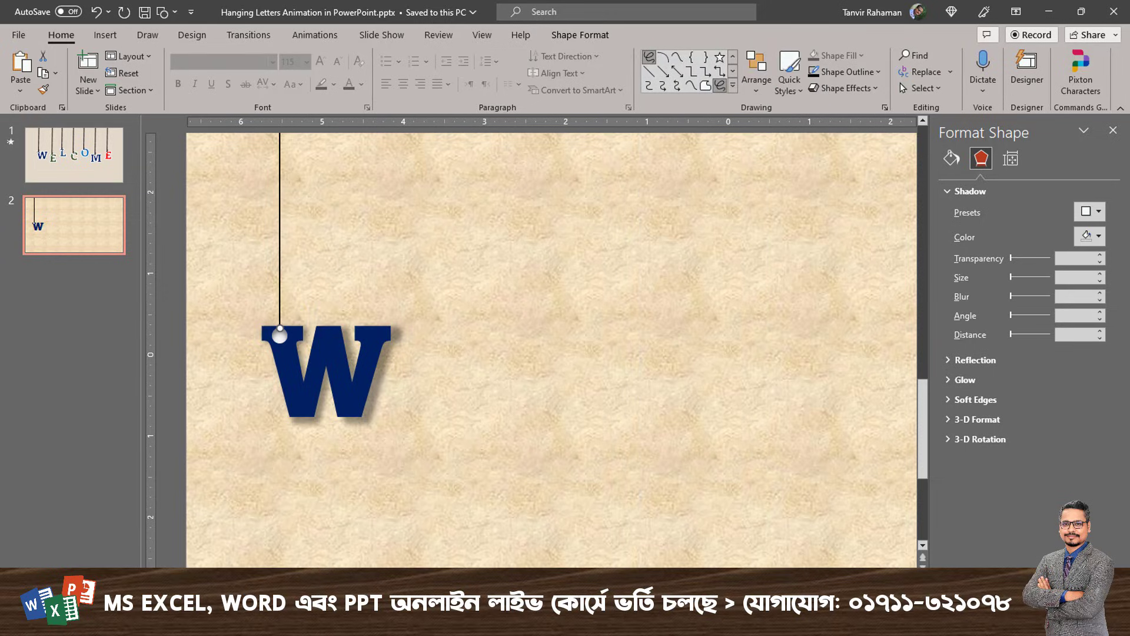
pyautogui.scroll(3, 474, 467)
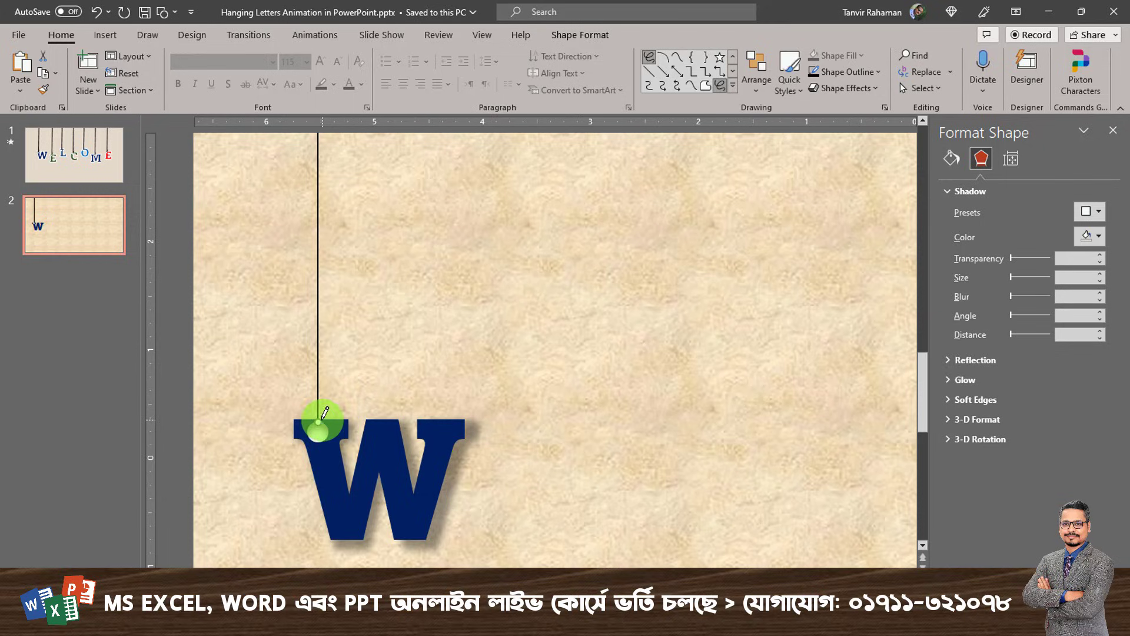
pyautogui.moveTo(319, 421); pyautogui.dragTo(319, 421)
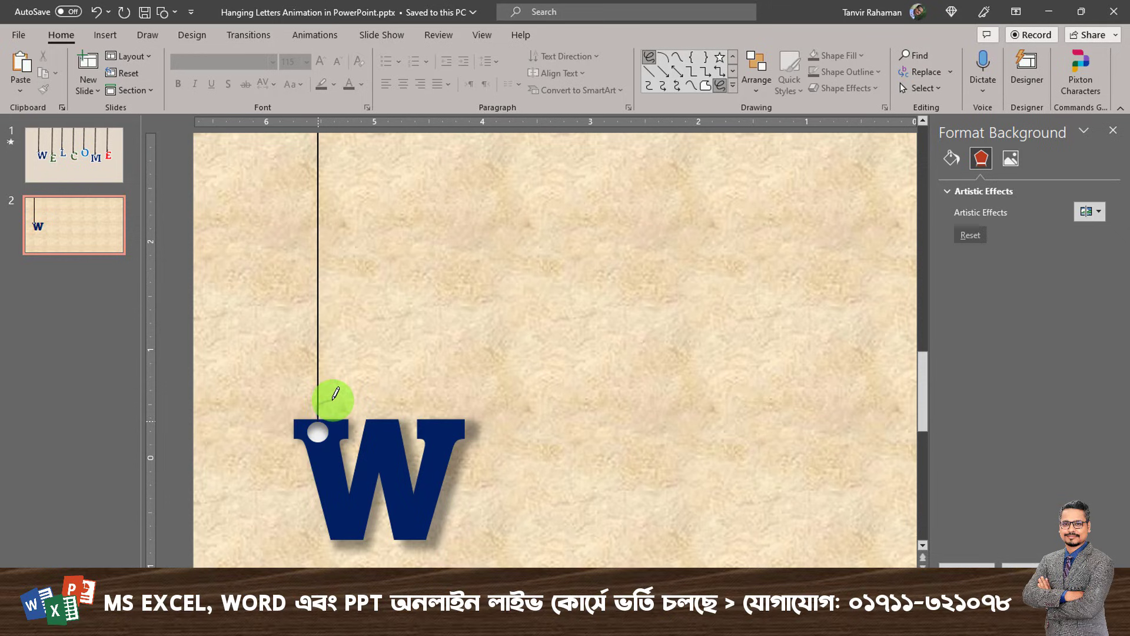
pyautogui.moveTo(333, 398); pyautogui.dragTo(333, 400)
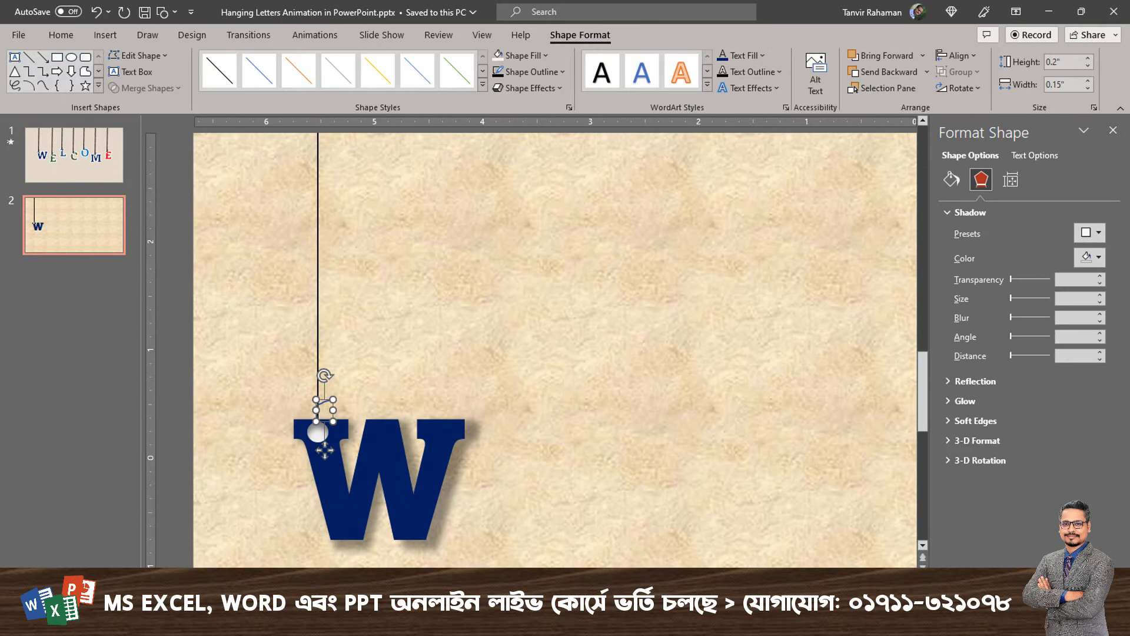
pyautogui.scroll(-2, 324, 450)
pyautogui.click(614, 458)
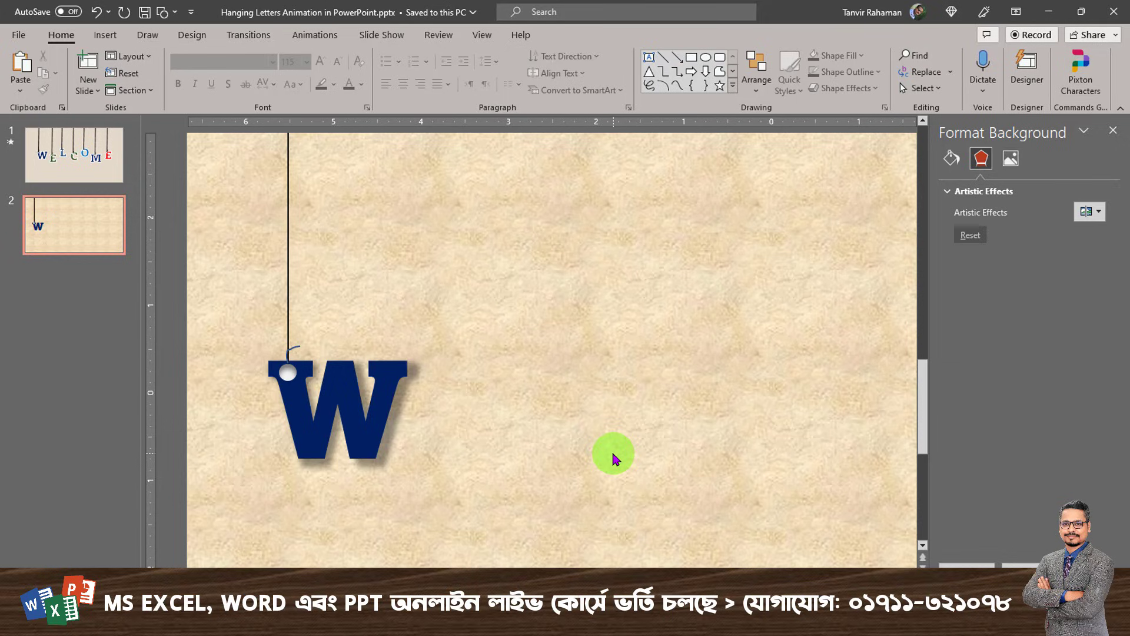
# Format the small freeform scribble at the string's lower end with a black outline and a new line weight.
pyautogui.click(297, 347)
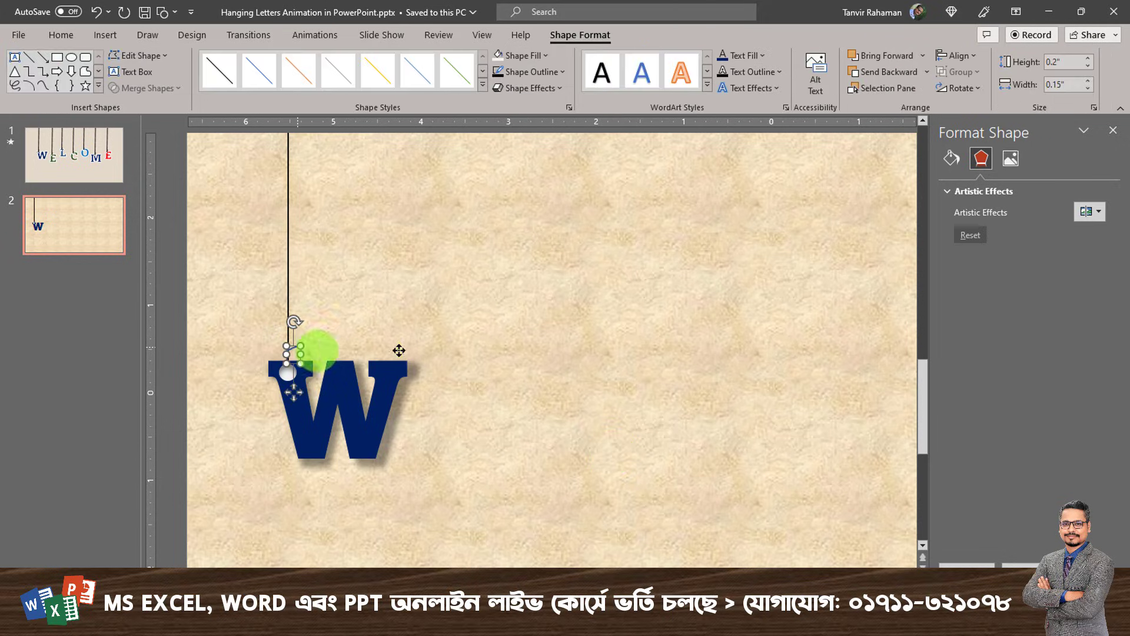
pyautogui.click(624, 106)
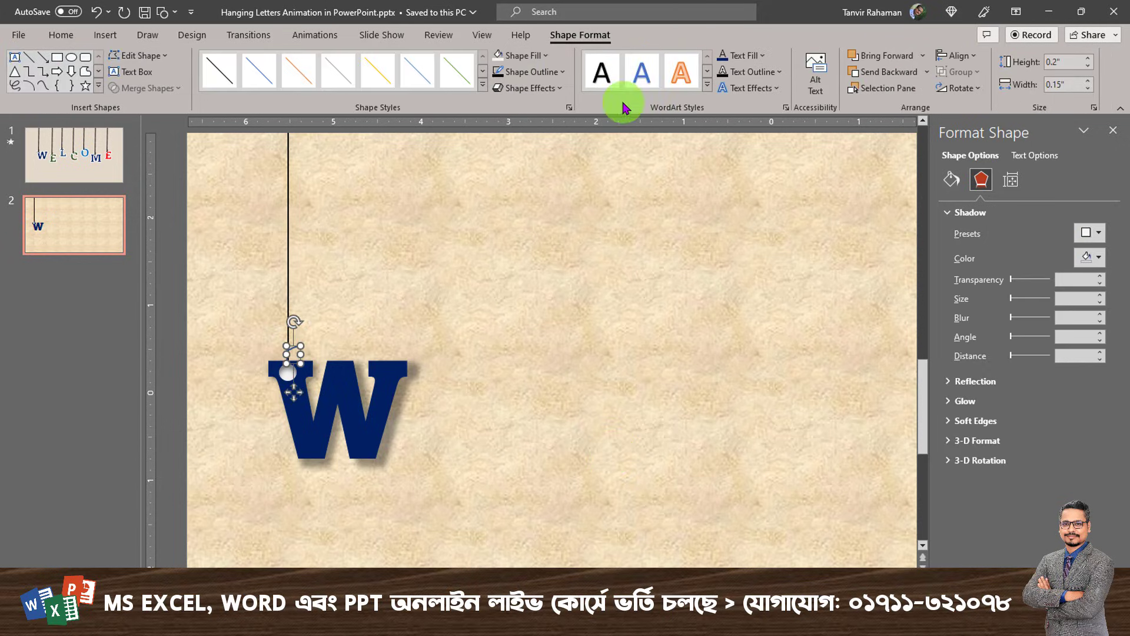
pyautogui.click(563, 73)
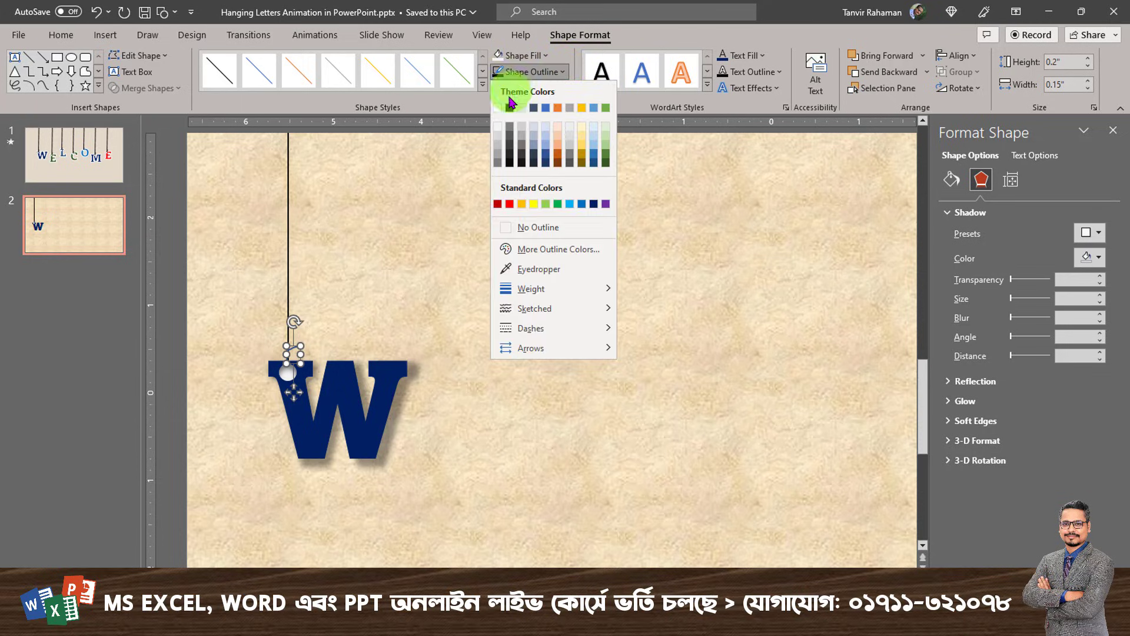
pyautogui.click(510, 107)
pyautogui.click(564, 73)
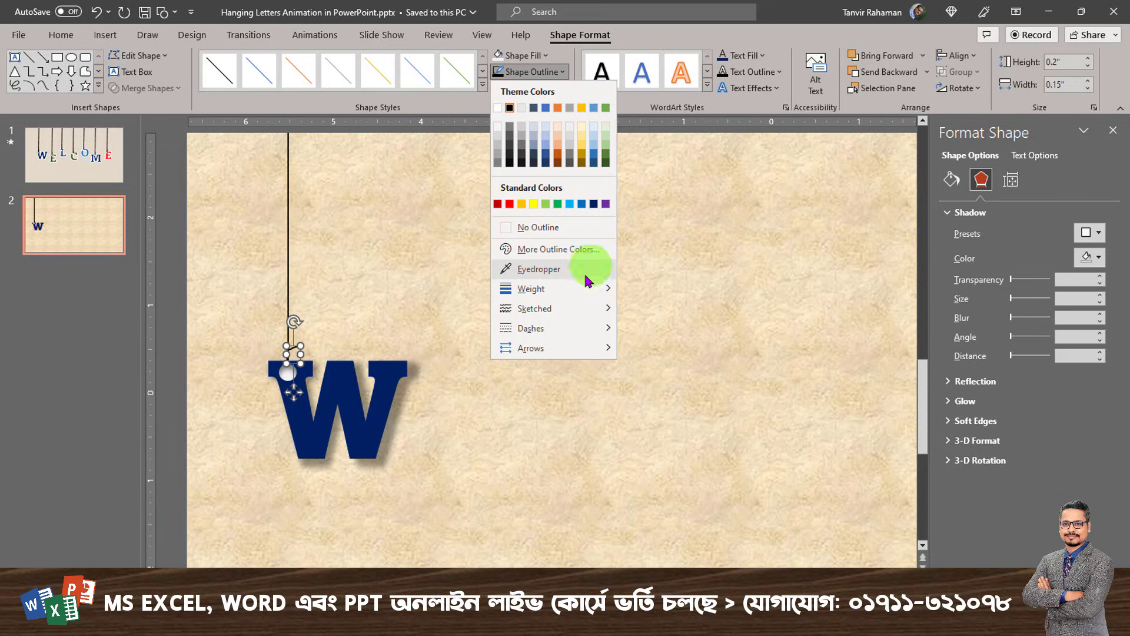
pyautogui.moveTo(595, 289)
pyautogui.click(684, 333)
pyautogui.click(581, 318)
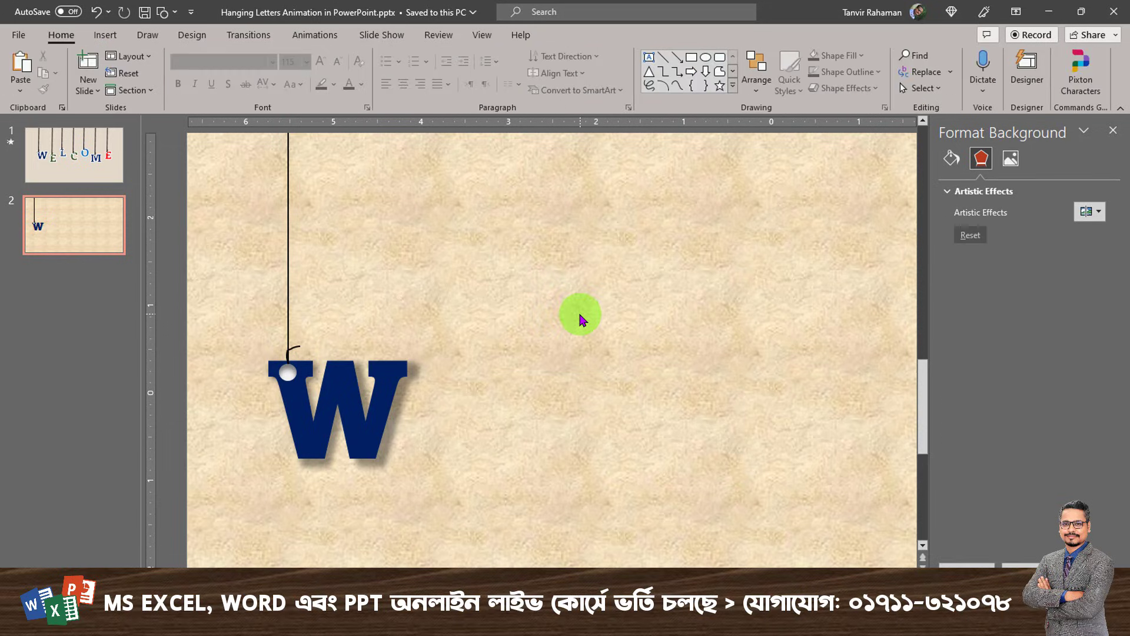
# Group the letter W, its hole, the vertical string and the scribble into one object.
pyautogui.scroll(-3, 756, 506)
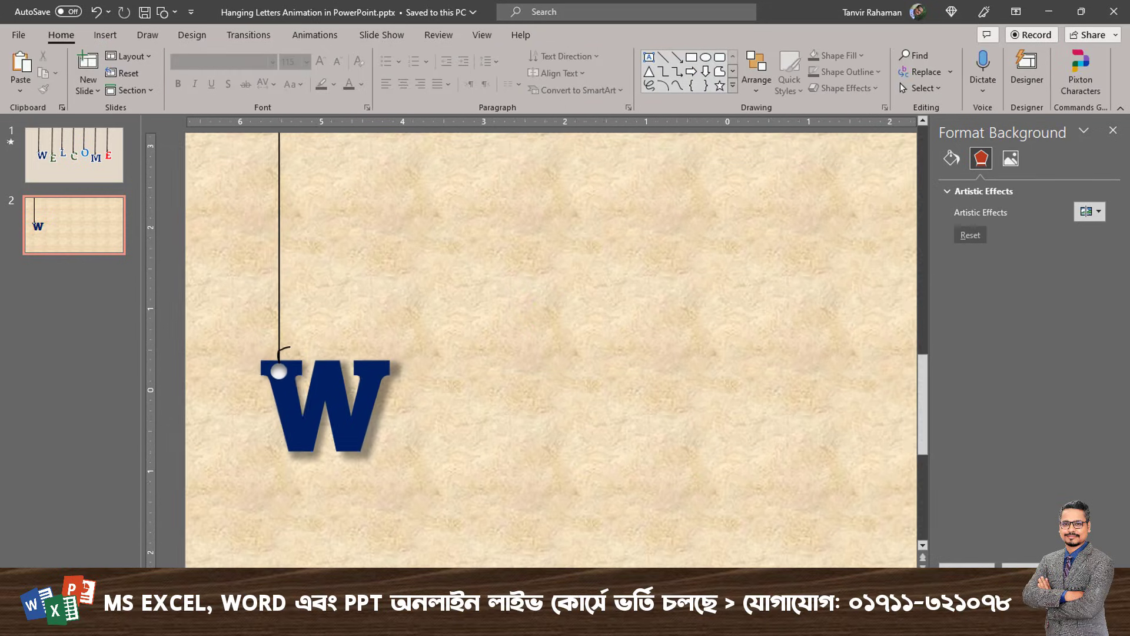
pyautogui.click(410, 365)
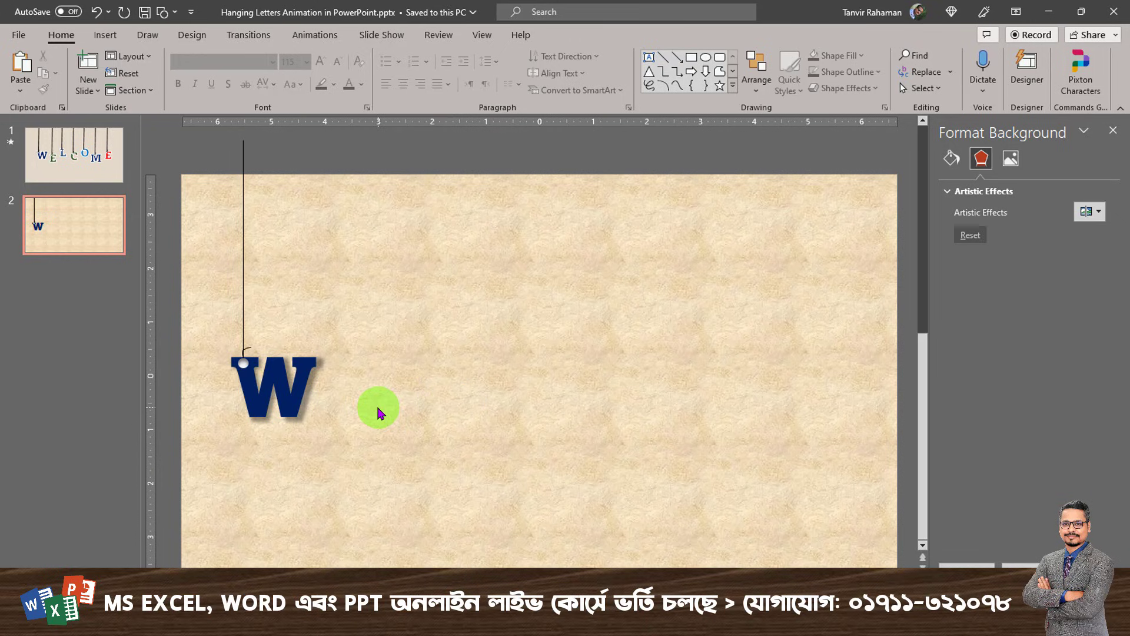
pyautogui.hotkey('ctrl', 'a')
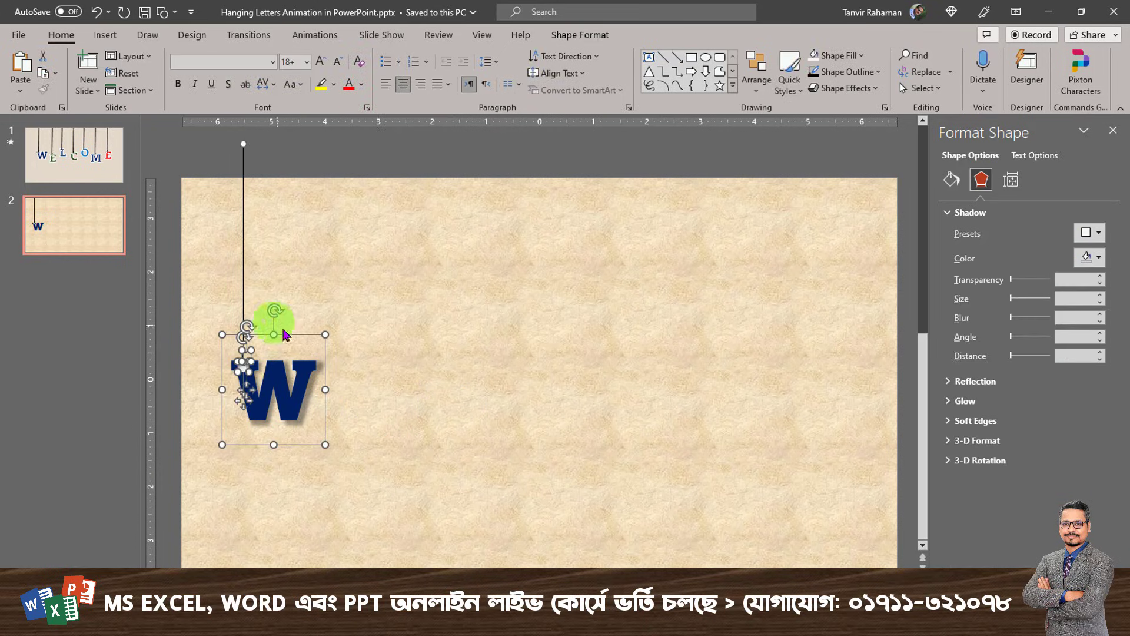
pyautogui.rightClick(293, 337)
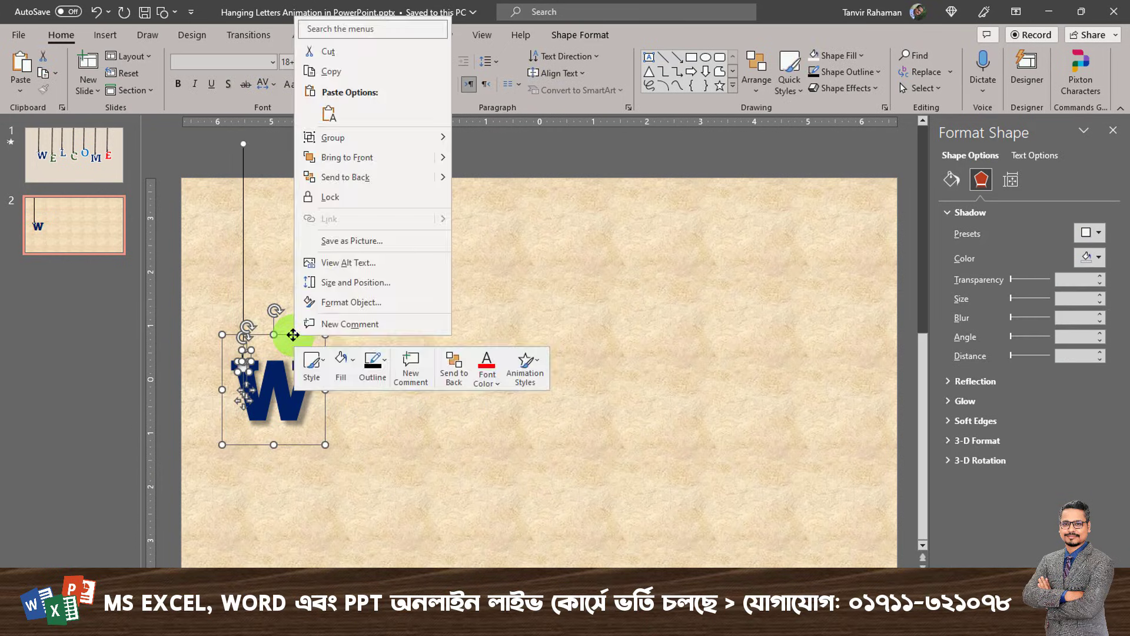
pyautogui.moveTo(402, 147)
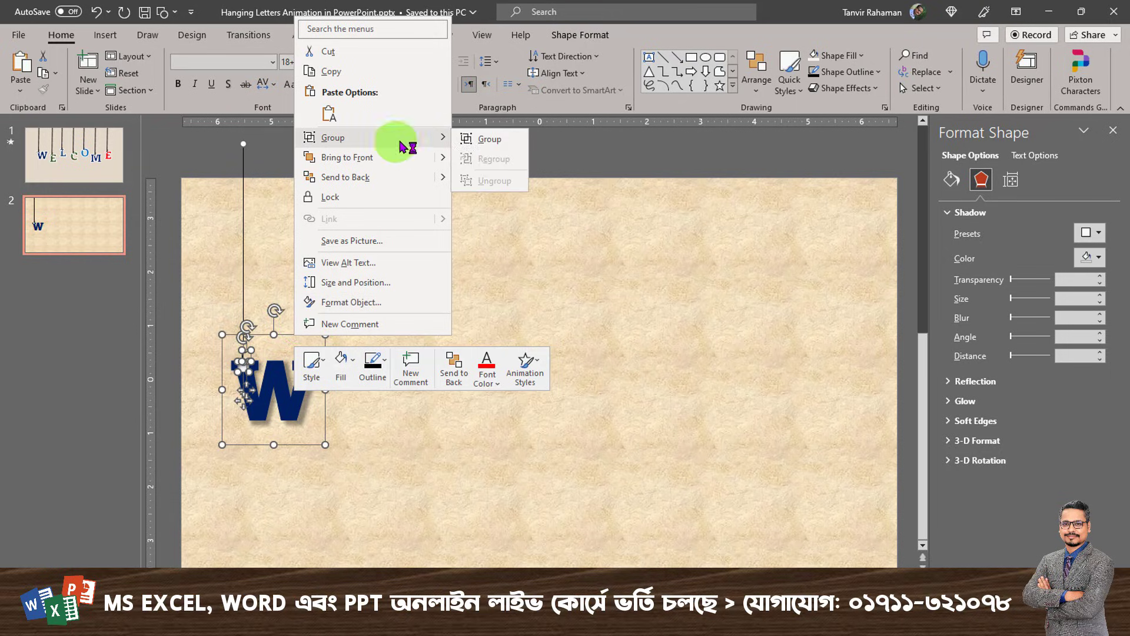
pyautogui.click(480, 140)
pyautogui.click(558, 313)
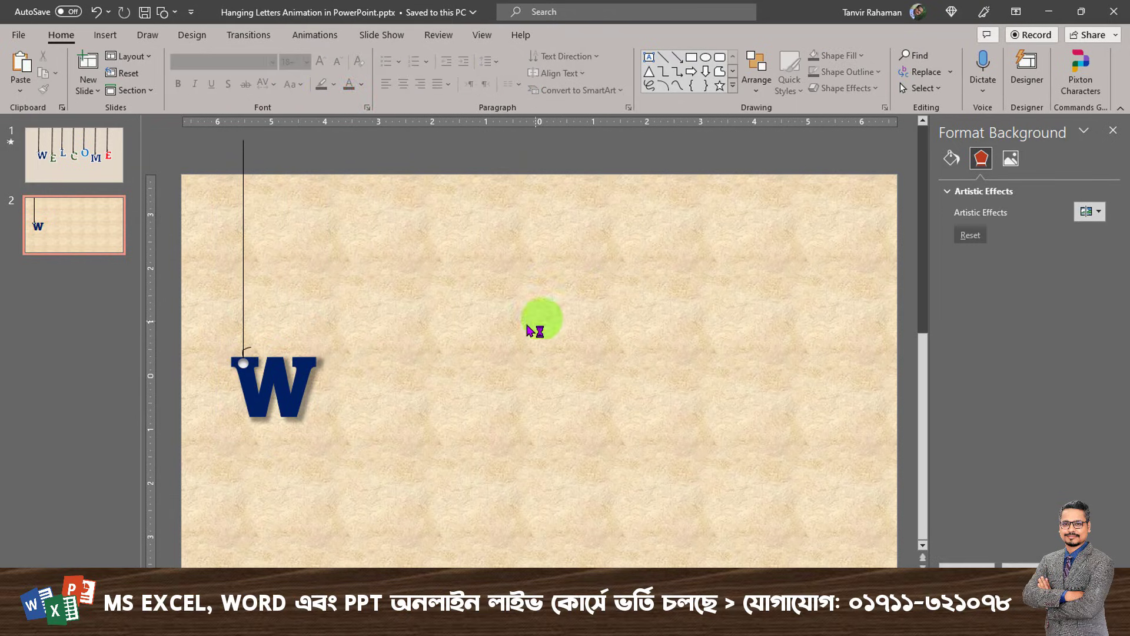
# Apply a Fly In entrance animation to the hanging W group and set its direction to From Top.
pyautogui.click(242, 163)
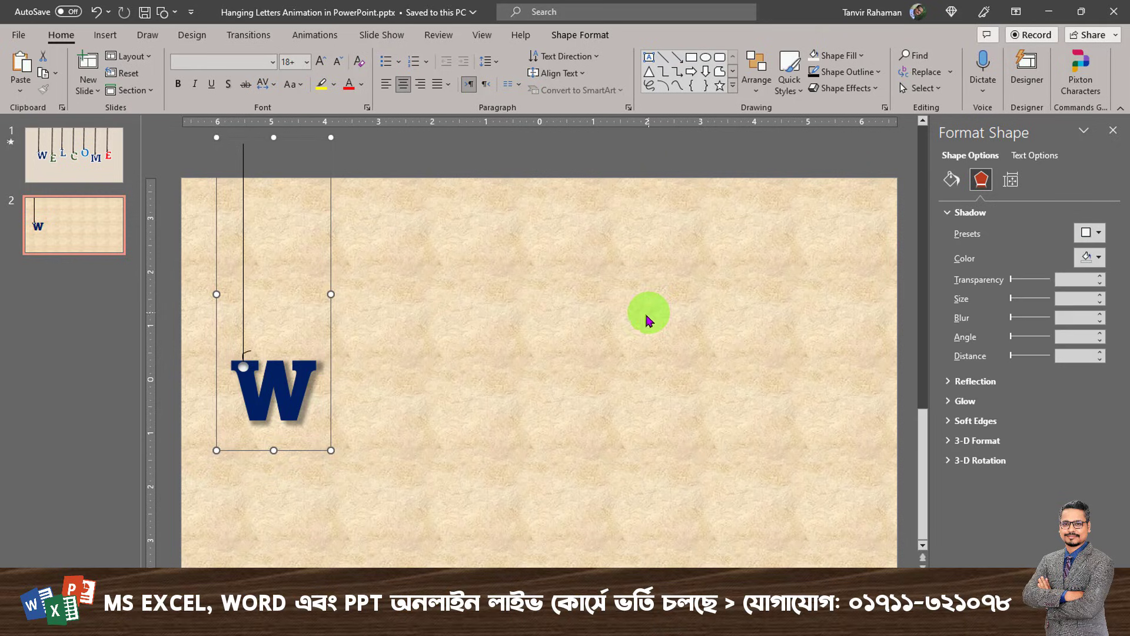
pyautogui.click(301, 41)
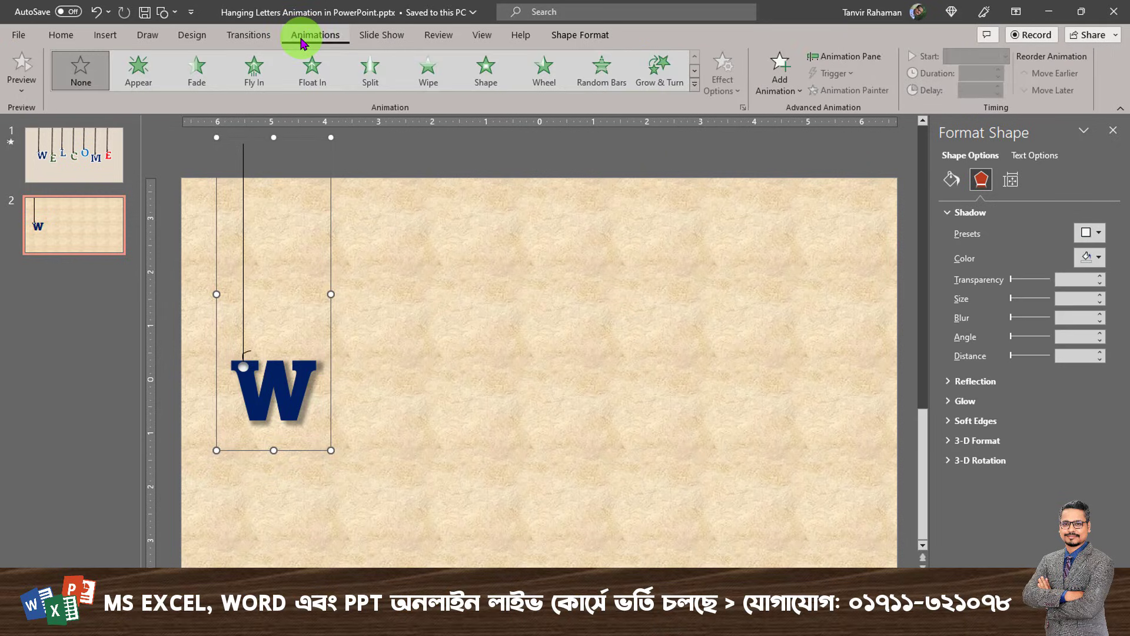
pyautogui.click(261, 82)
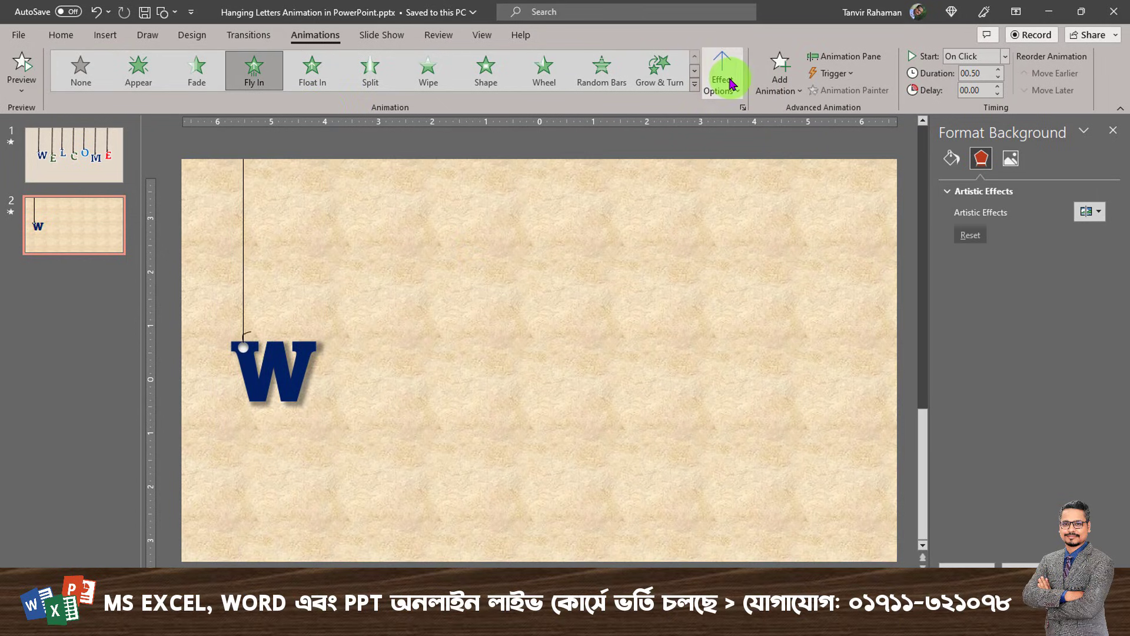
pyautogui.click(730, 84)
pyautogui.click(774, 293)
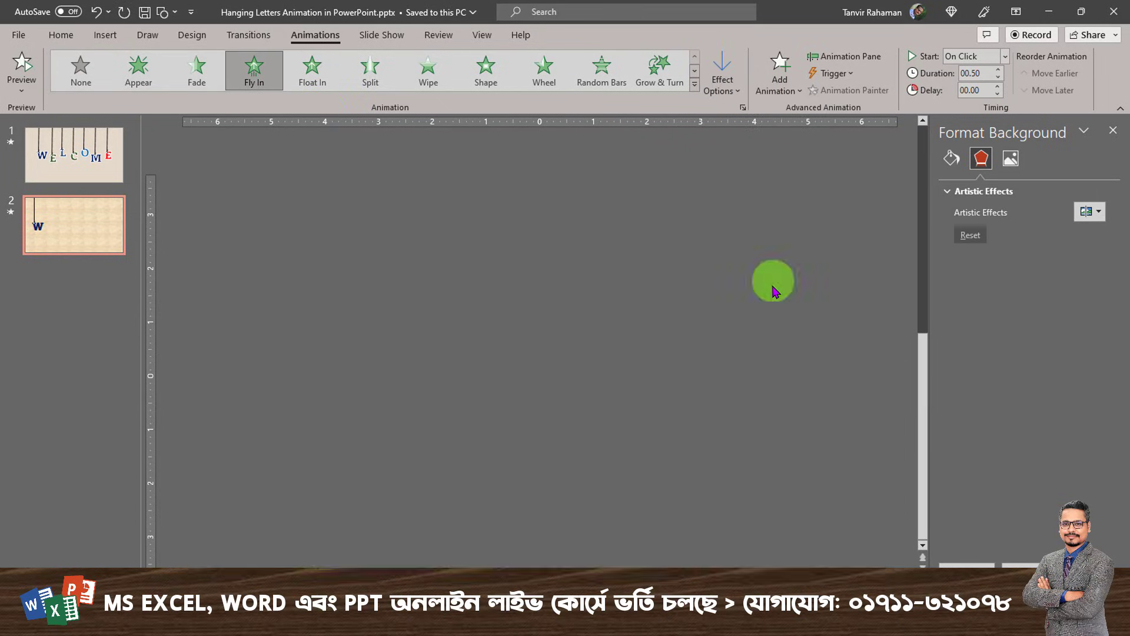
# Replace the formatting pane with the Animation Pane and add a short bounce end to the group's Fly In effect.
pyautogui.click(1112, 130)
pyautogui.click(824, 59)
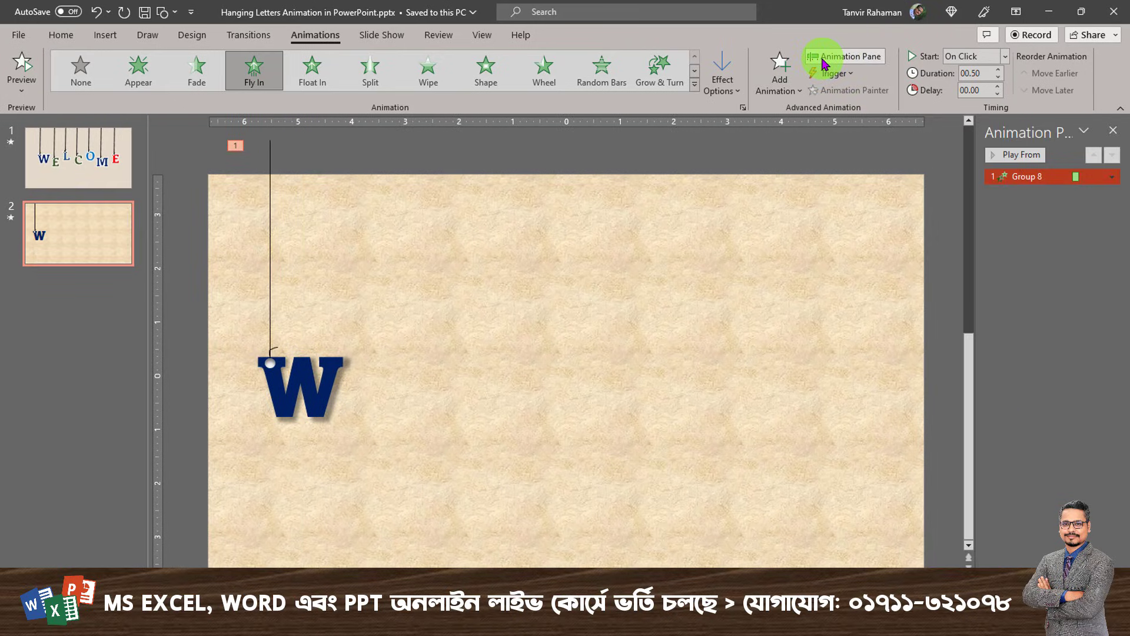
pyautogui.doubleClick(1052, 176)
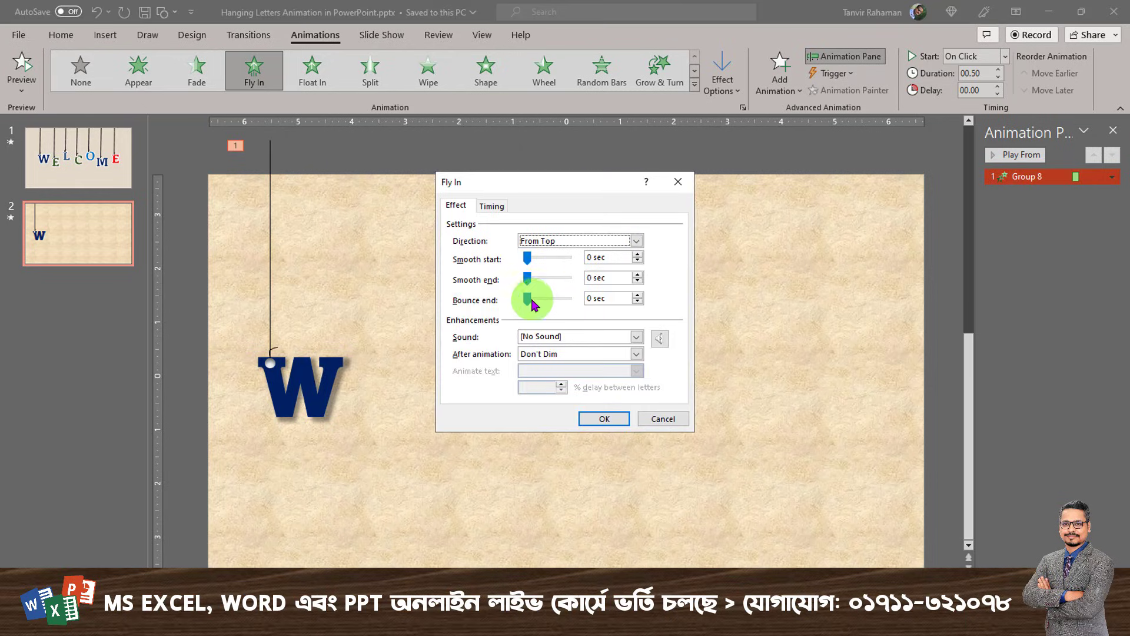
pyautogui.click(529, 302)
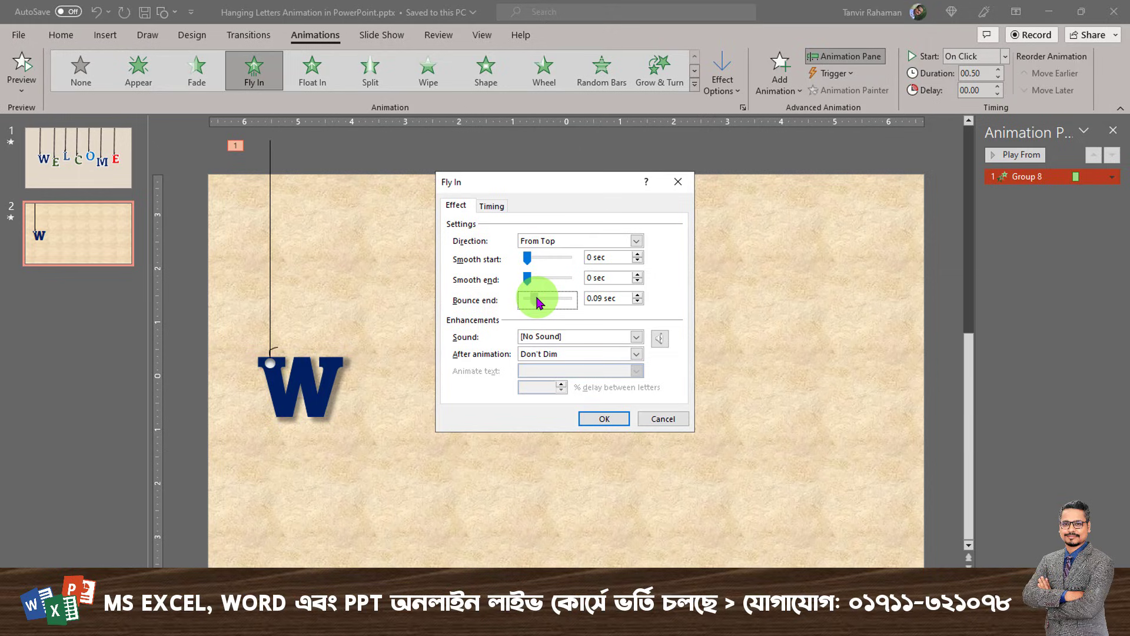
pyautogui.click(623, 420)
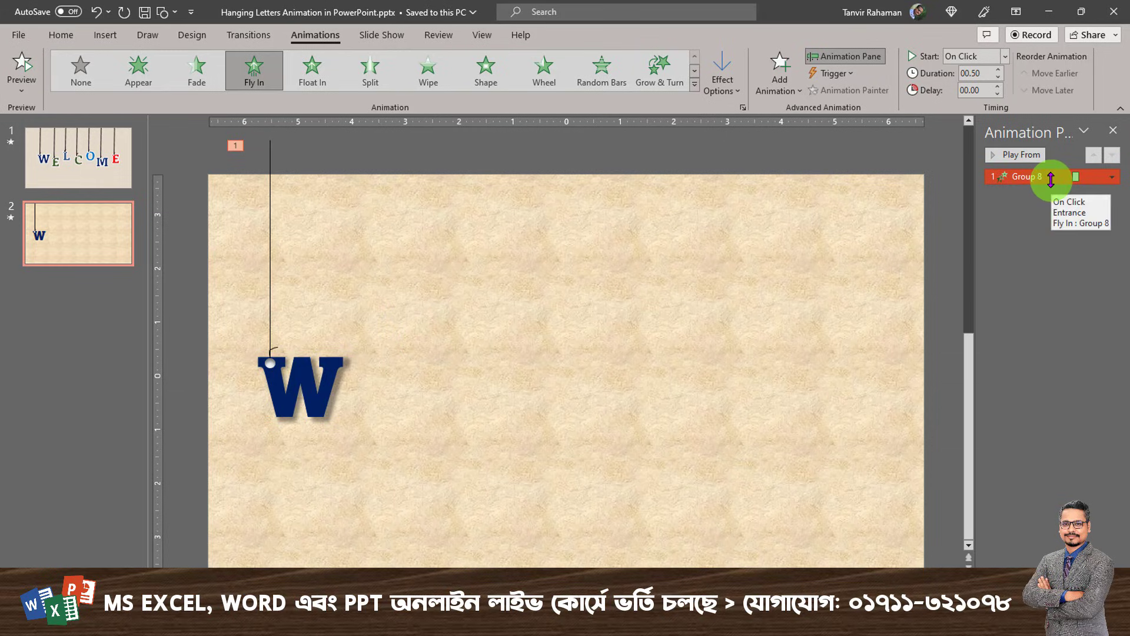
# Add a Teeter emphasis animation to the hanging W group and set it to repeat 3 times.
pyautogui.click(787, 90)
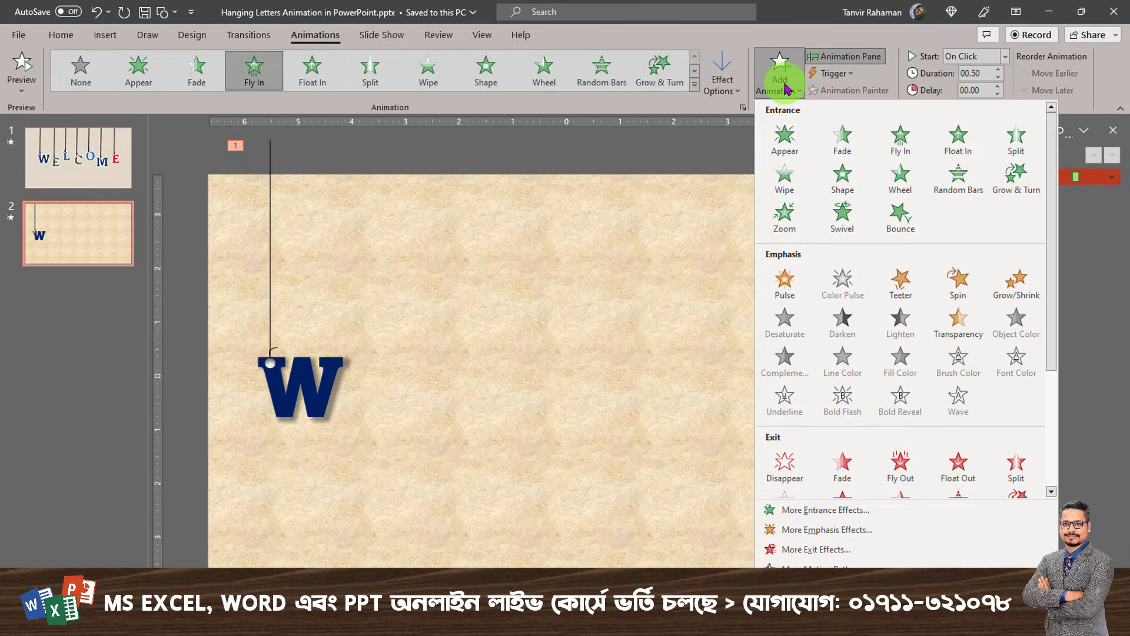
pyautogui.click(901, 281)
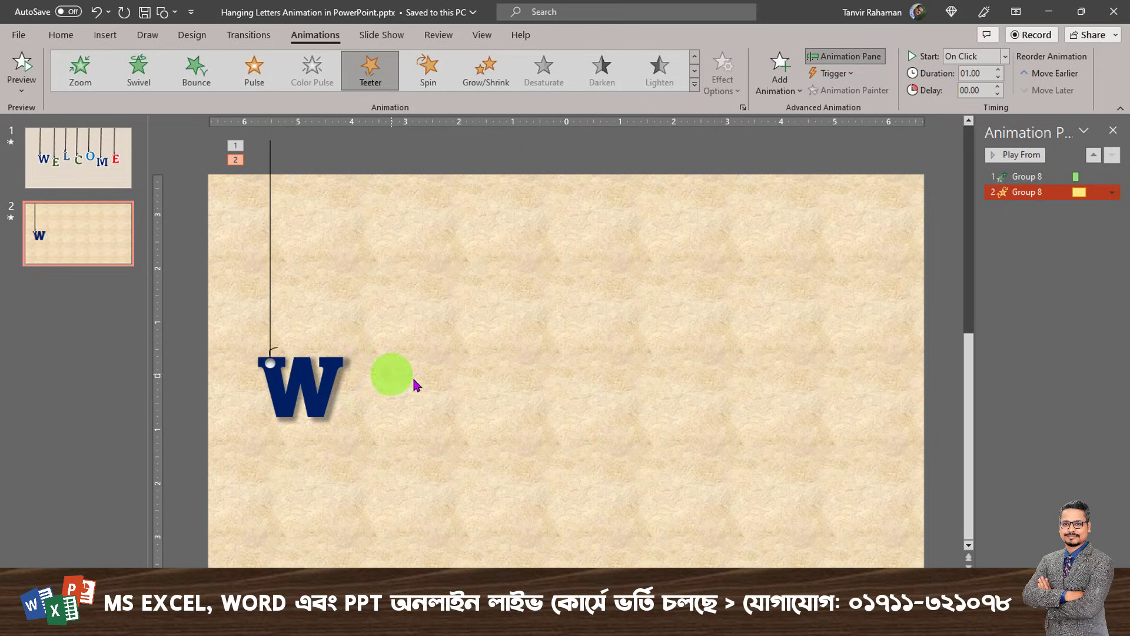
pyautogui.doubleClick(1051, 192)
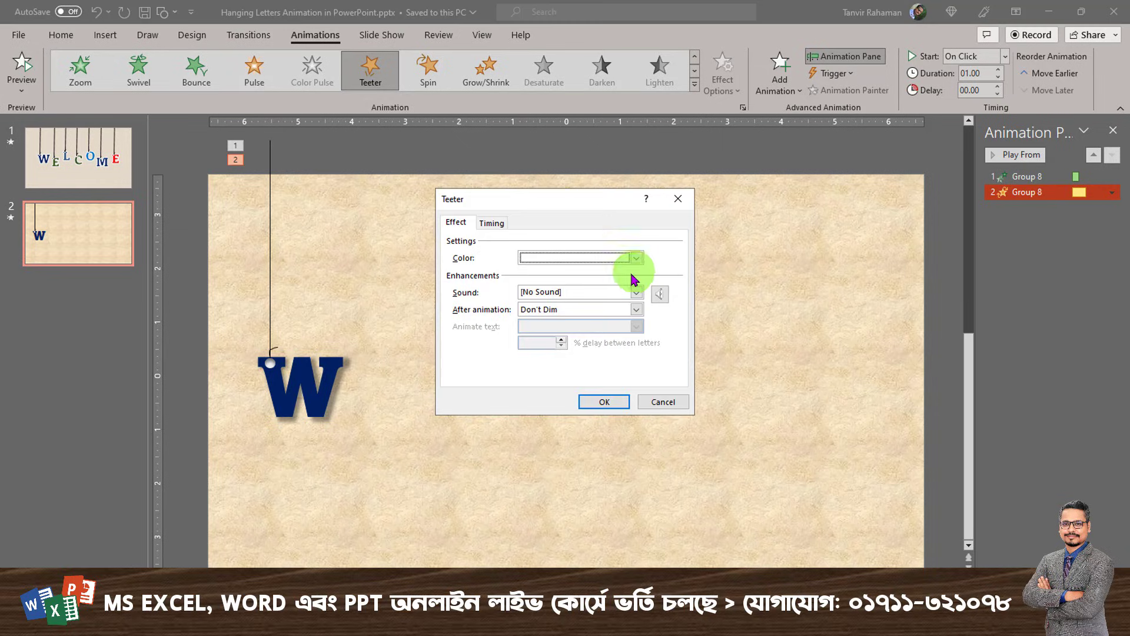
pyautogui.click(492, 222)
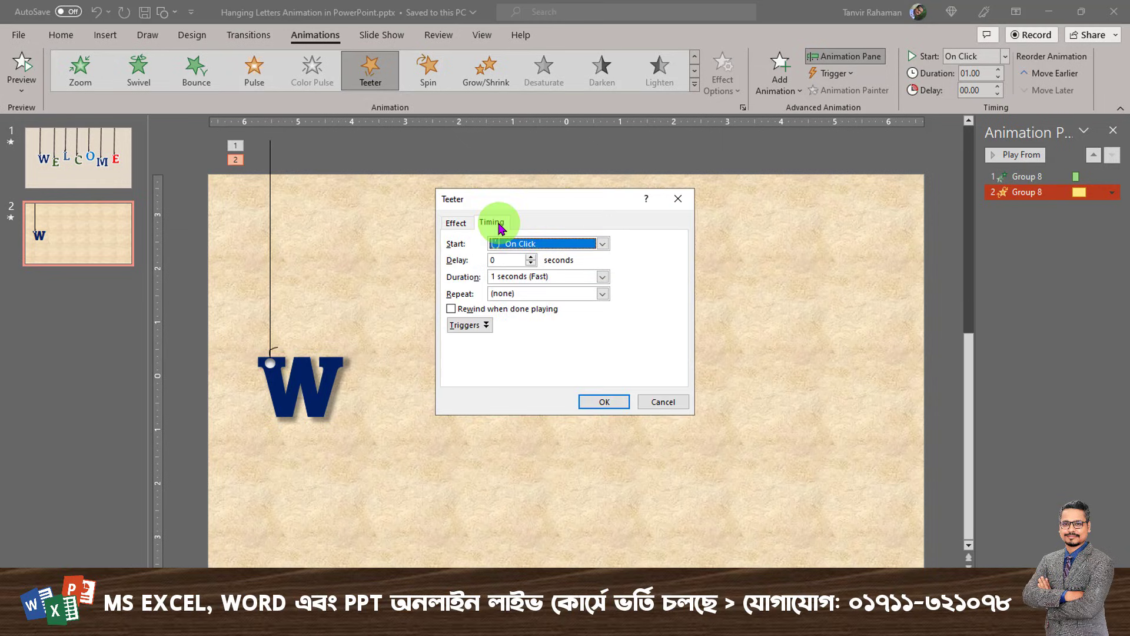
pyautogui.click(603, 294)
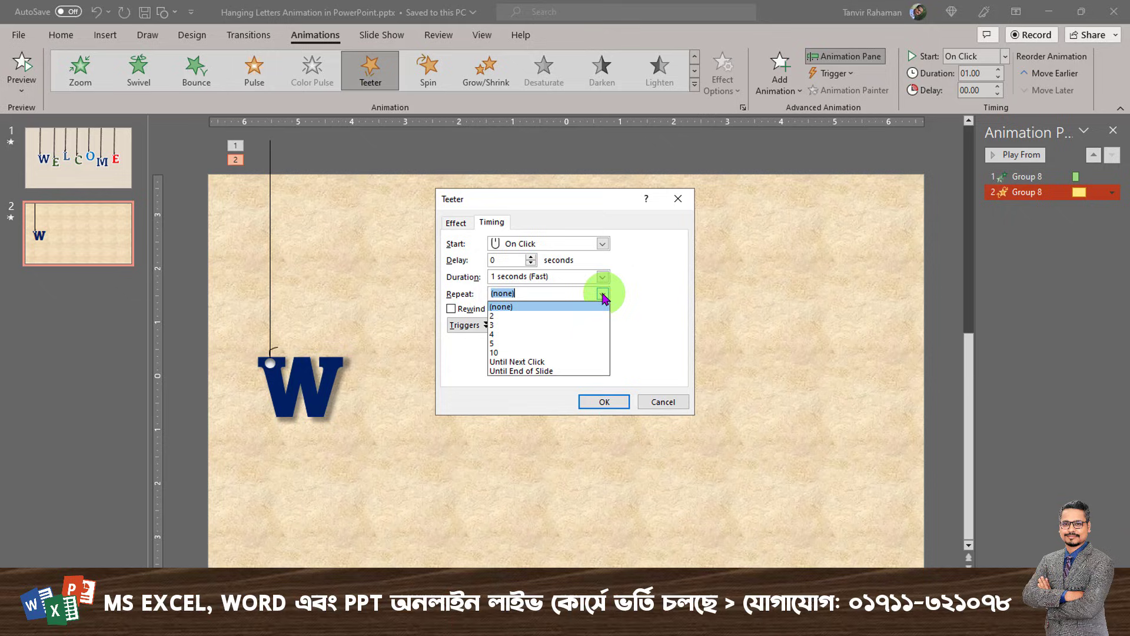
pyautogui.click(555, 325)
pyautogui.click(605, 402)
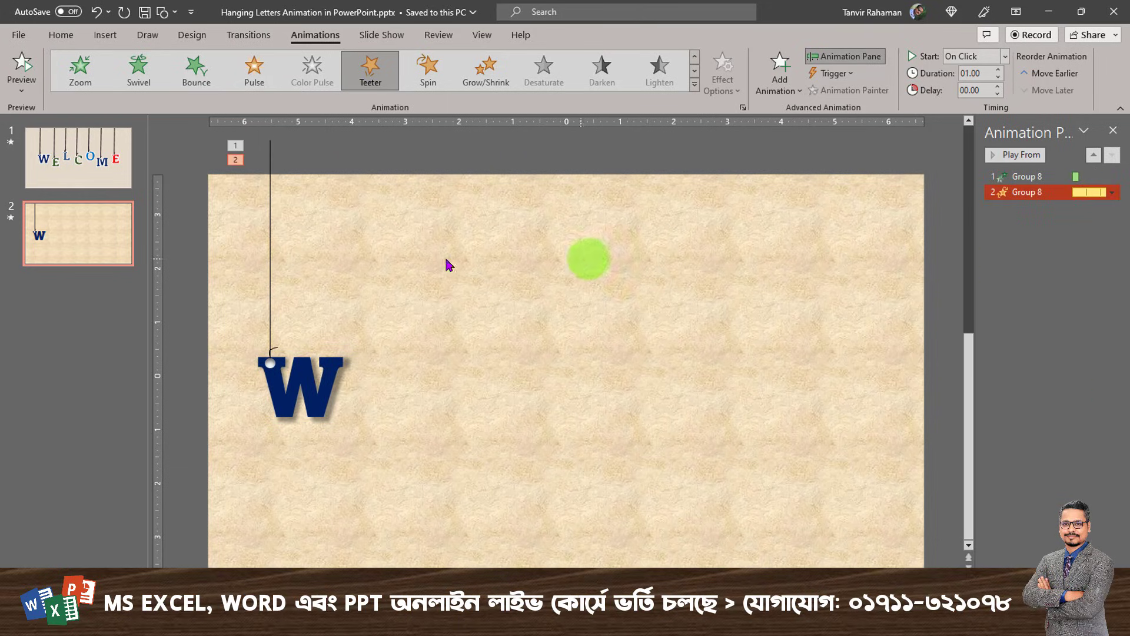
# Duplicate the animated W group twice, spacing the copies to its right and raising the third one slightly above the others.
pyautogui.click(270, 215)
pyautogui.hotkey('ctrl', 'd')
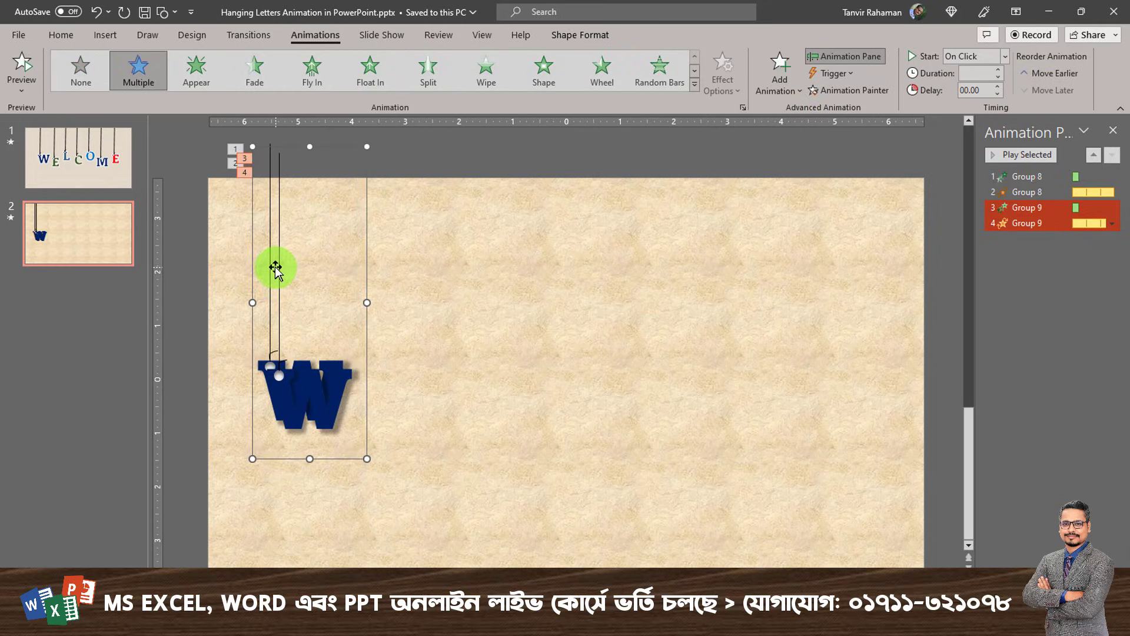
pyautogui.moveTo(282, 266); pyautogui.dragTo(379, 266)
pyautogui.hotkey('ctrl', 'd')
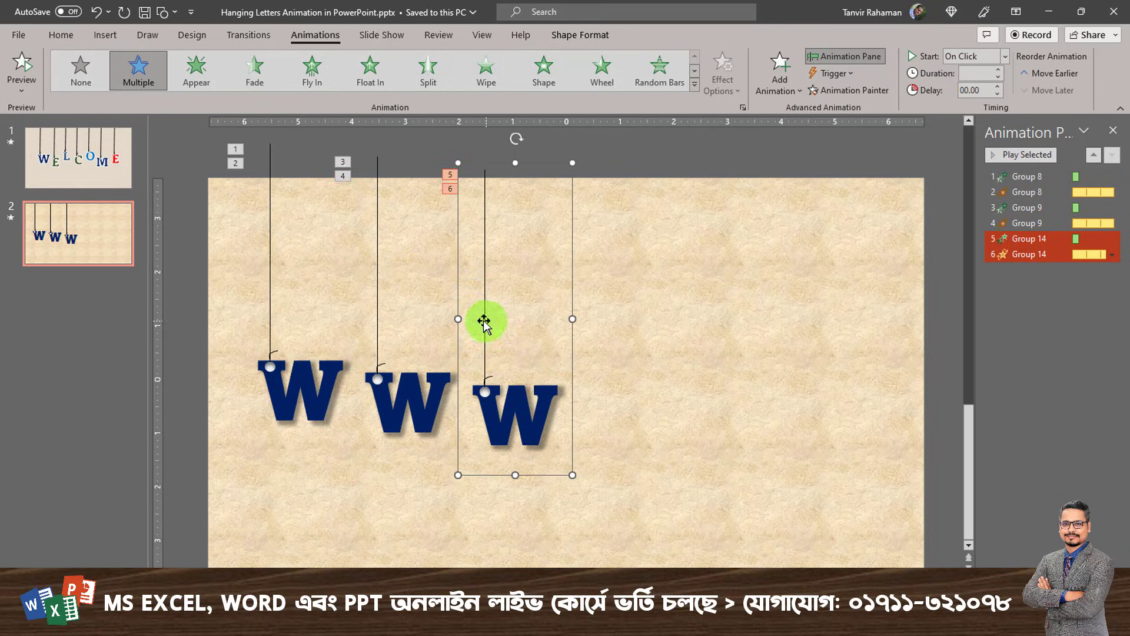
pyautogui.moveTo(483, 319); pyautogui.dragTo(478, 284)
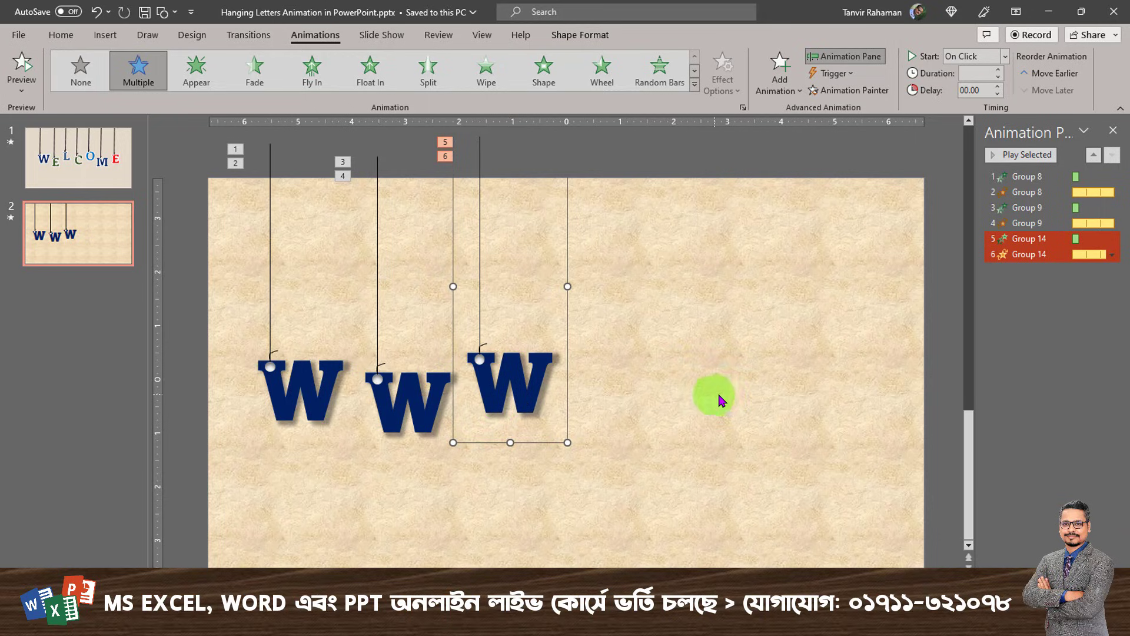
# Duplicate the hanging W four more times to make seven, staggering the fourth to sixth copies at alternating lower and higher heights.
pyautogui.hotkey('ctrl', 'd')
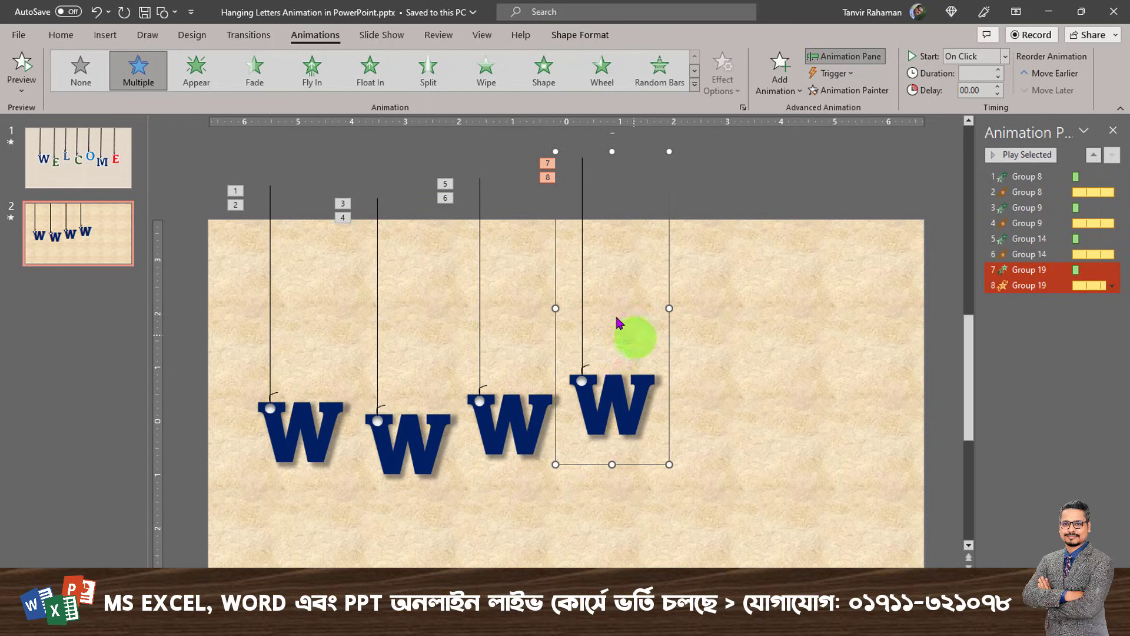
pyautogui.moveTo(582, 308); pyautogui.dragTo(580, 336)
pyautogui.hotkey('ctrl', 'd')
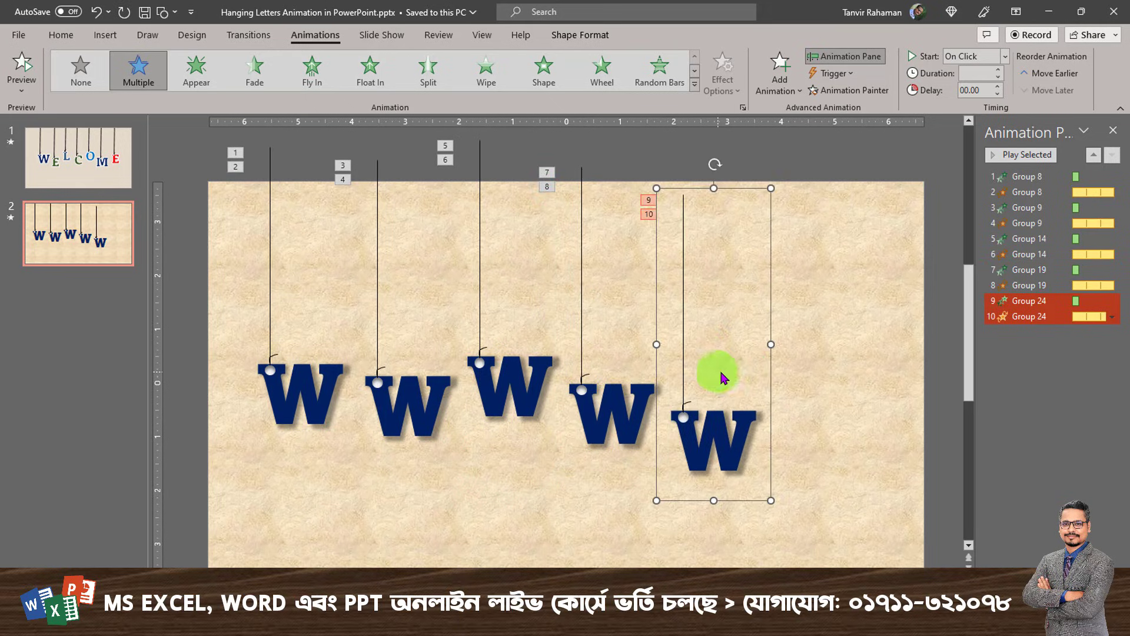
pyautogui.moveTo(681, 333); pyautogui.dragTo(676, 276)
pyautogui.hotkey('ctrl', 'd')
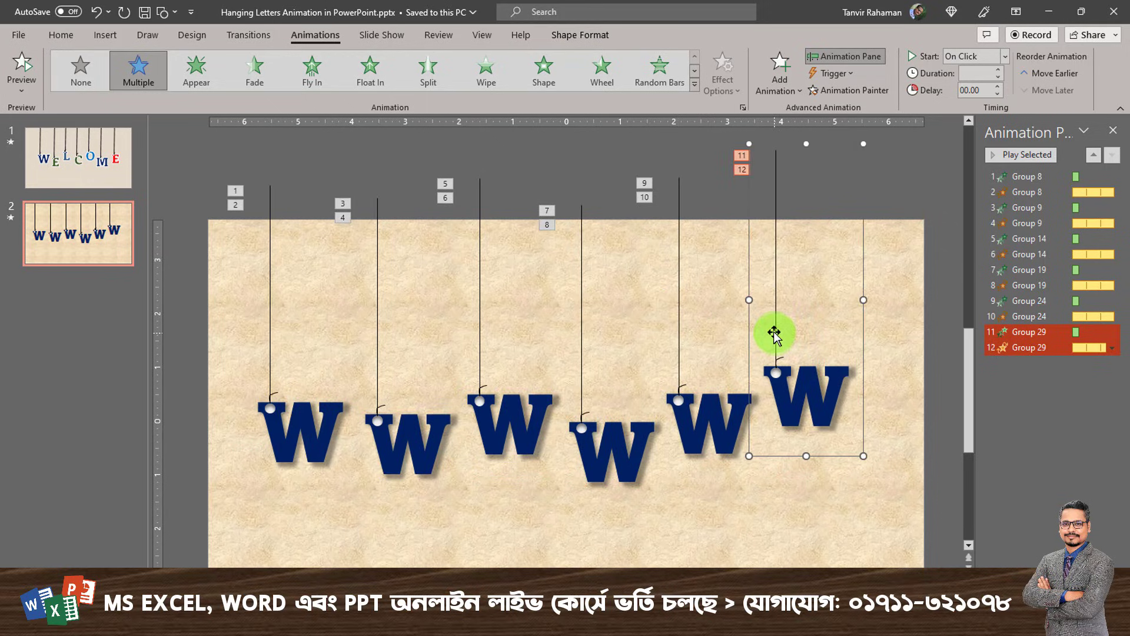
pyautogui.moveTo(775, 331)
pyautogui.mouseDown()
pyautogui.moveTo(777, 378)
pyautogui.moveTo(778, 324)
pyautogui.mouseUp()
pyautogui.hotkey('ctrl', 'd')
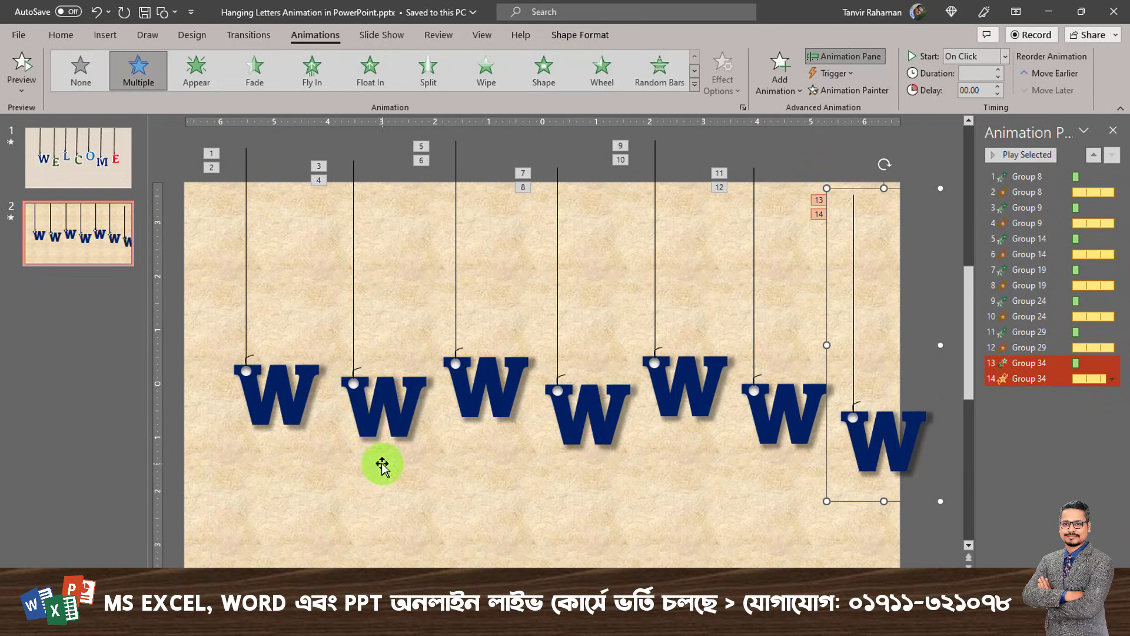
# Shift all seven hanging groups left to fit the slide, and raise the seventh so its string reaches above the slide's top edge.
pyautogui.hotkey('ctrl', 'a')
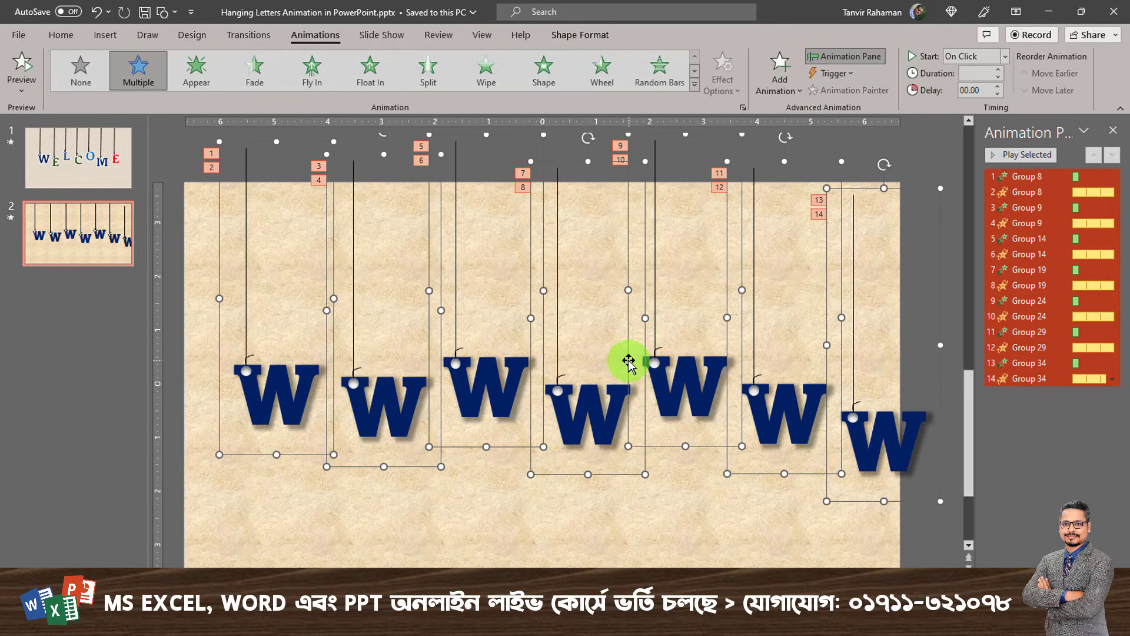
pyautogui.moveTo(626, 361); pyautogui.dragTo(595, 356)
pyautogui.click(829, 347)
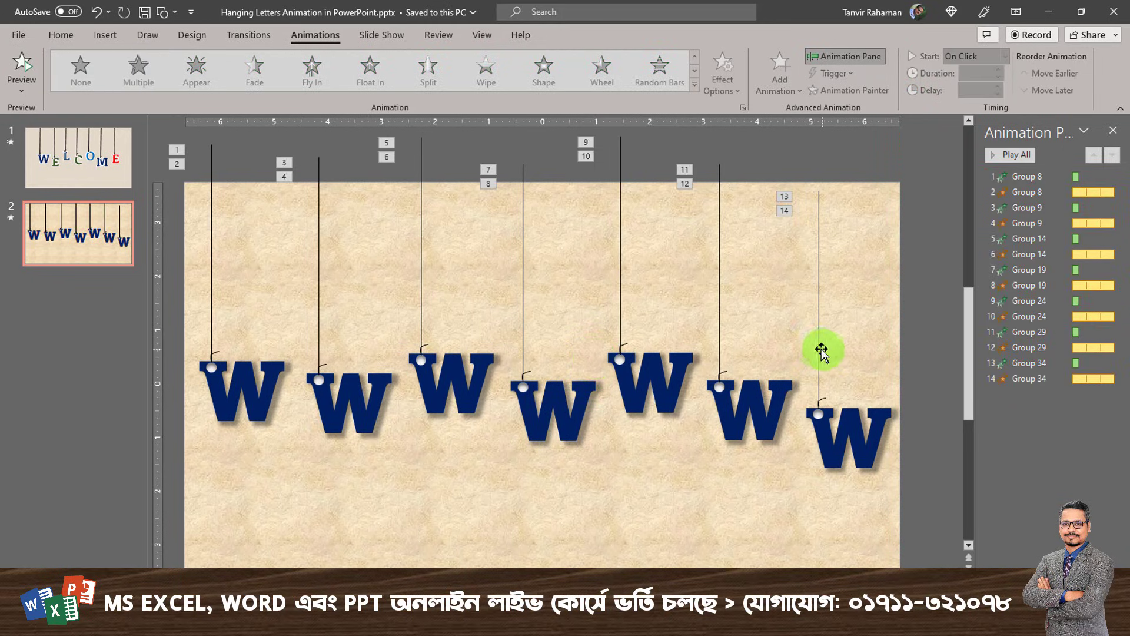
pyautogui.moveTo(819, 349); pyautogui.dragTo(815, 295)
# Replace the second hanging W with the letter E.
pyautogui.click(361, 406)
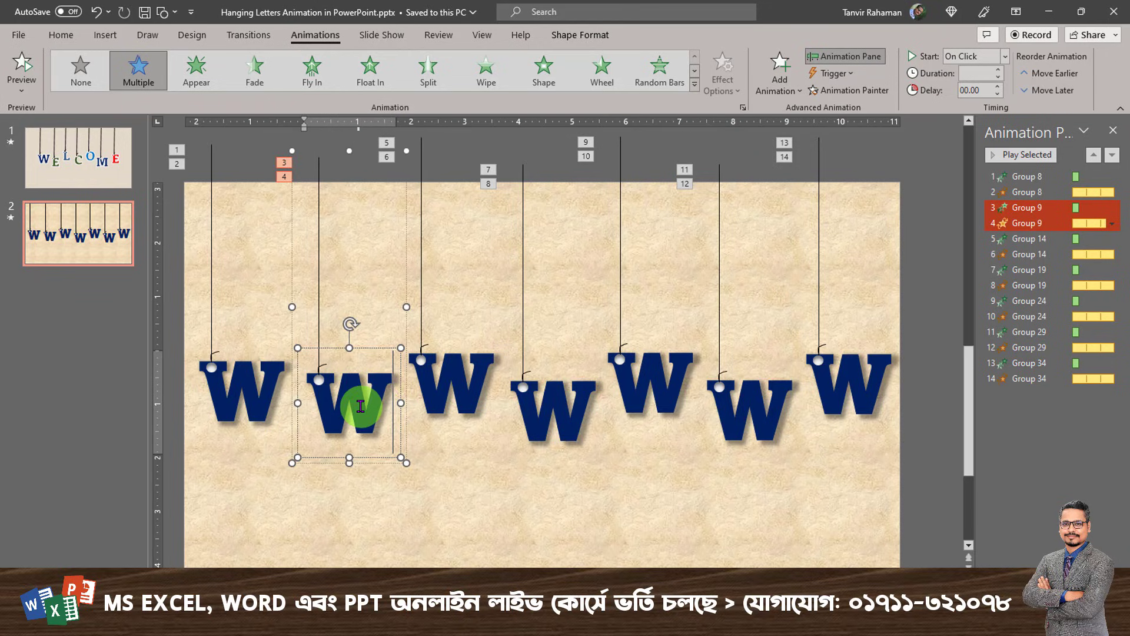
pyautogui.moveTo(321, 408); pyautogui.dragTo(419, 528)
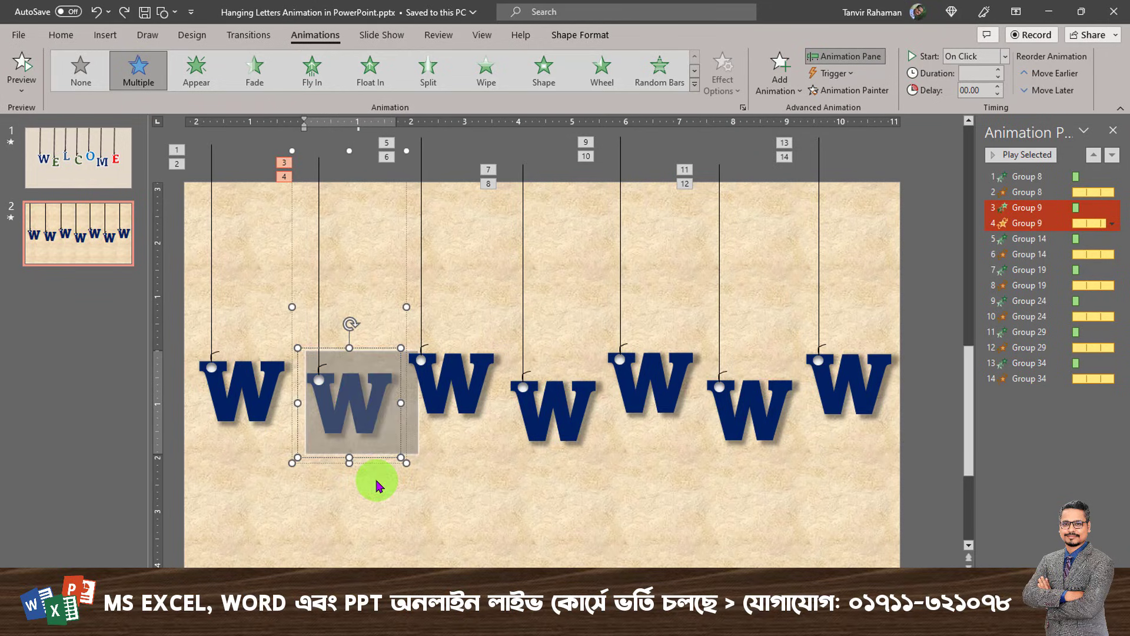
pyautogui.write('E')
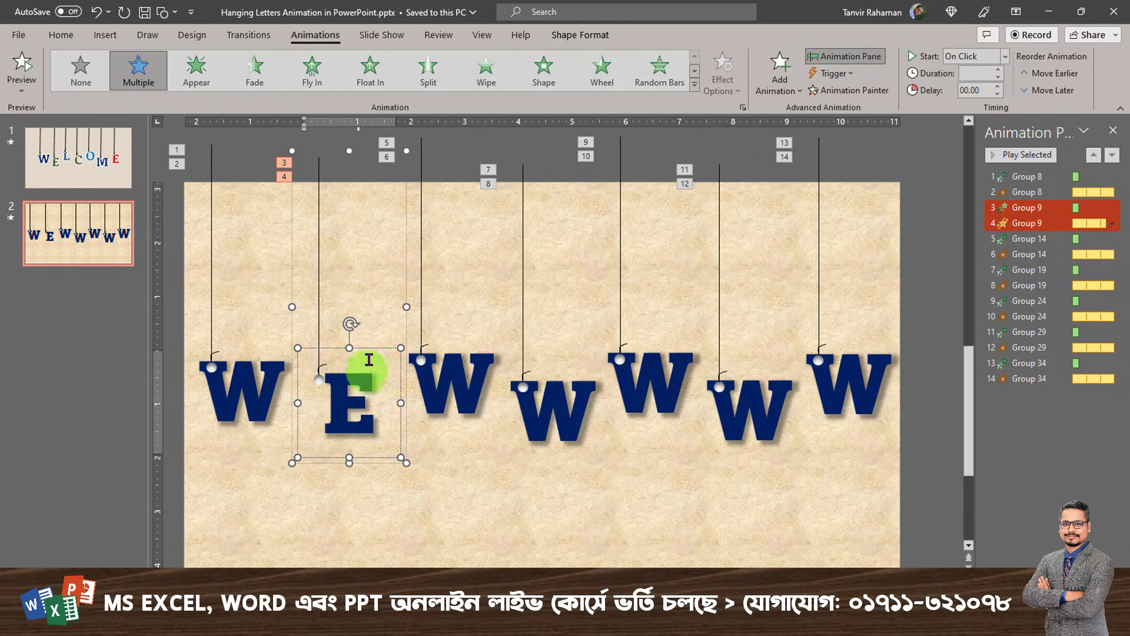
# Nudge the E's text box left until the letter's upper-left corner meets the hole at the end of its string.
pyautogui.click(369, 347)
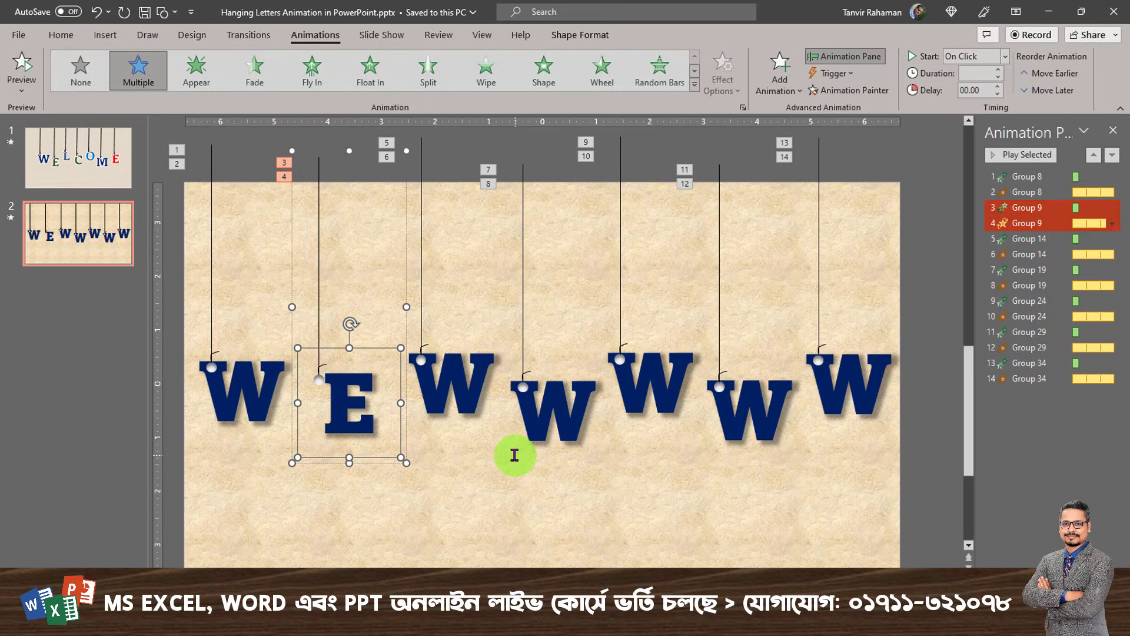
pyautogui.press('Left')
pyautogui.press('Left')
pyautogui.press('Left')
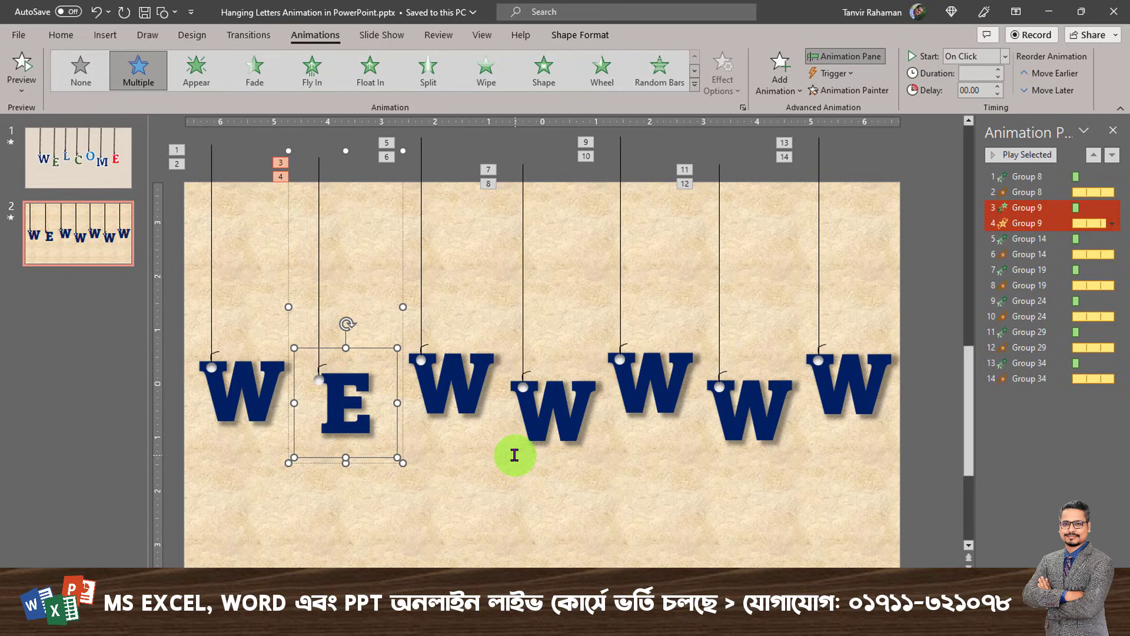
pyautogui.press('Left')
pyautogui.press('Left')
pyautogui.press('Left')
pyautogui.press('Left')
pyautogui.press('Left')
pyautogui.press('Left')
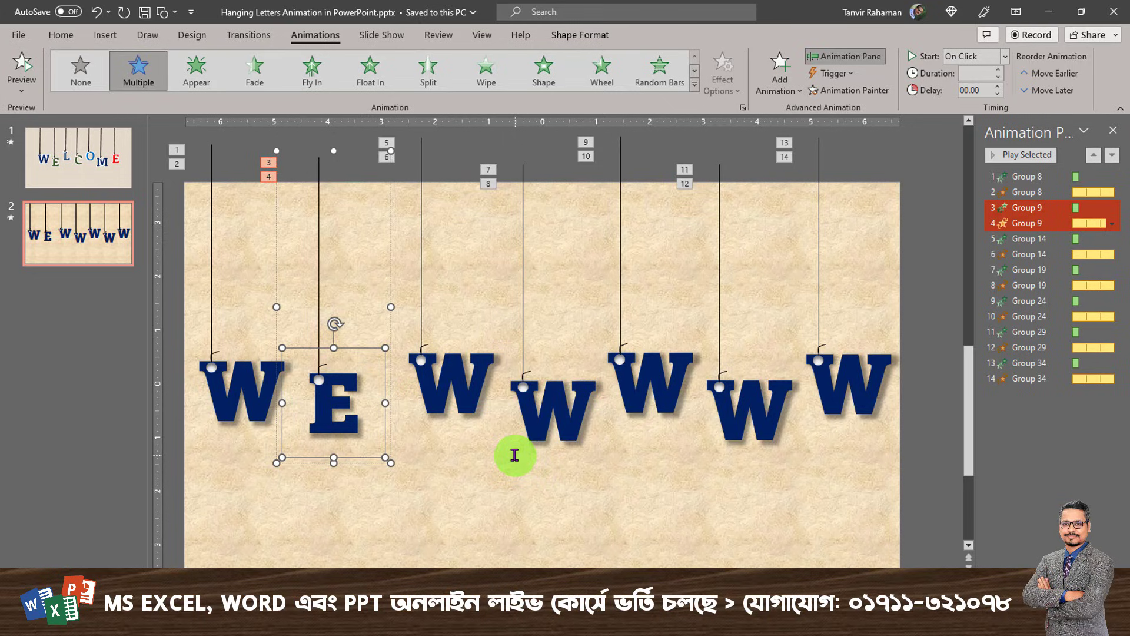
pyautogui.press('Left')
pyautogui.press('Left')
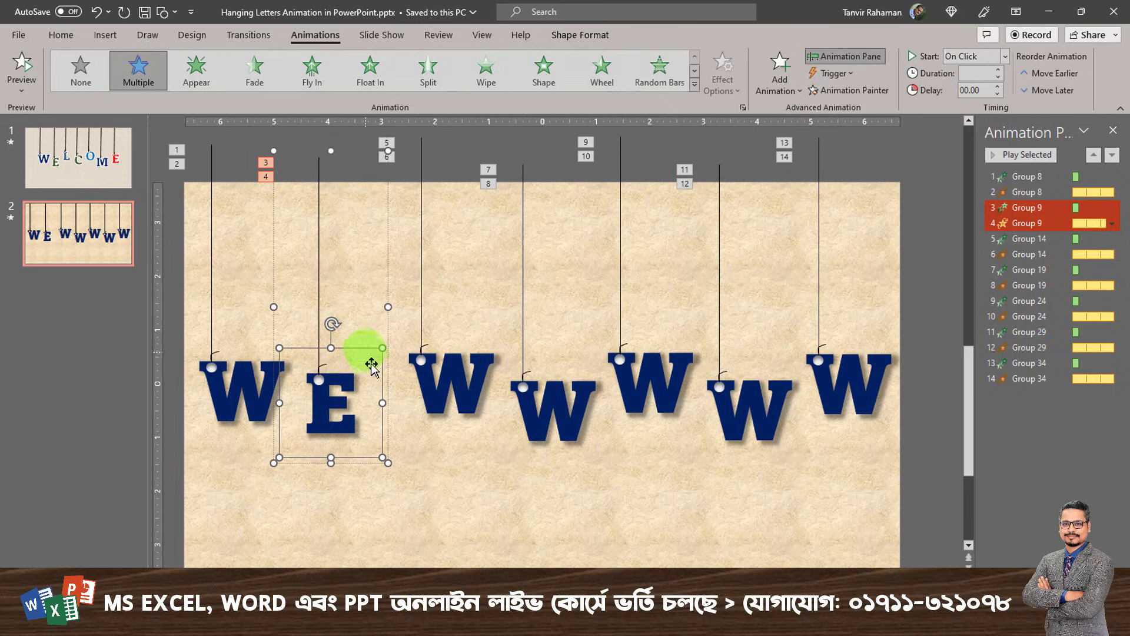
# Set the text fill of the hanging E in second place to red.
pyautogui.click(591, 39)
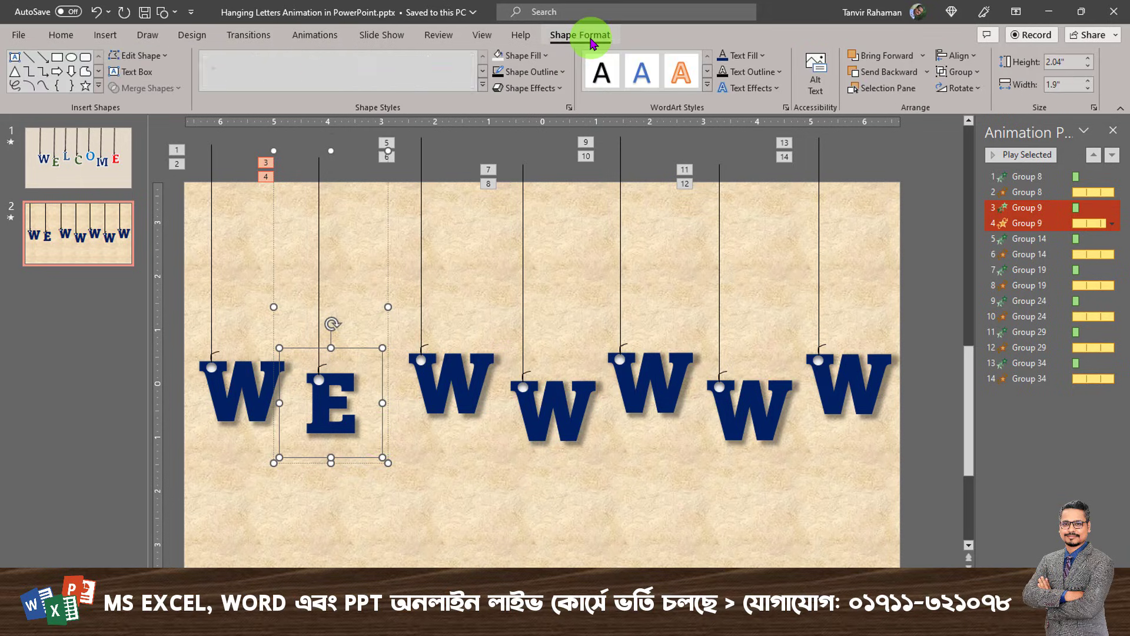
pyautogui.click(763, 59)
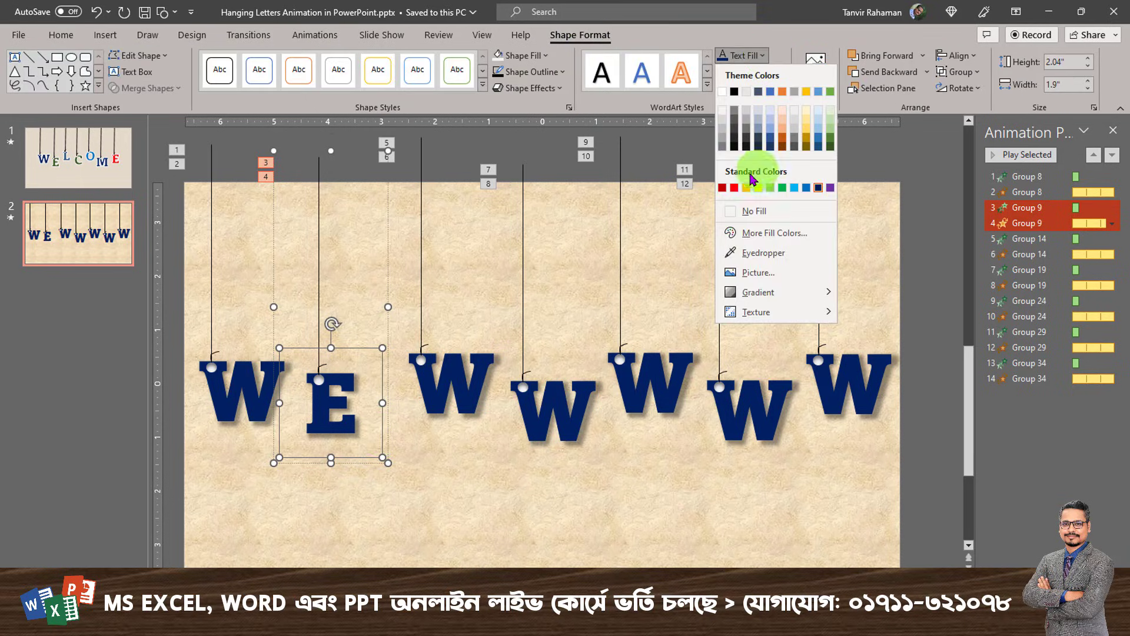
pyautogui.click(734, 189)
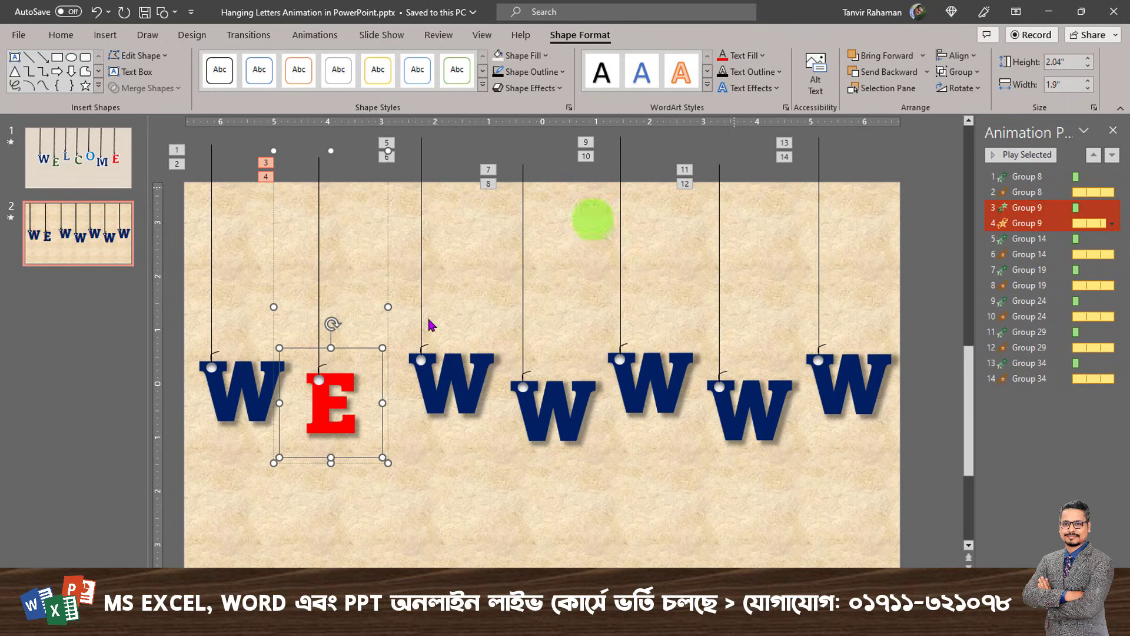
# Replace the third and fourth hanging Ws with L and C, shifting each letter left to meet its string's hole.
pyautogui.click(435, 391)
pyautogui.doubleClick(438, 389)
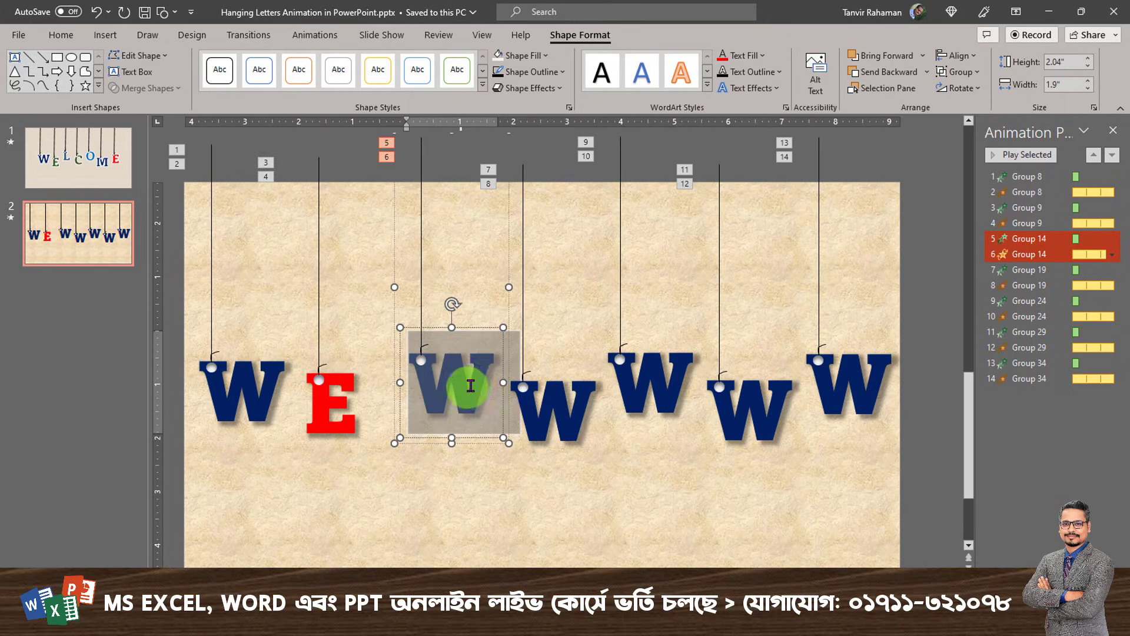
pyautogui.write('L')
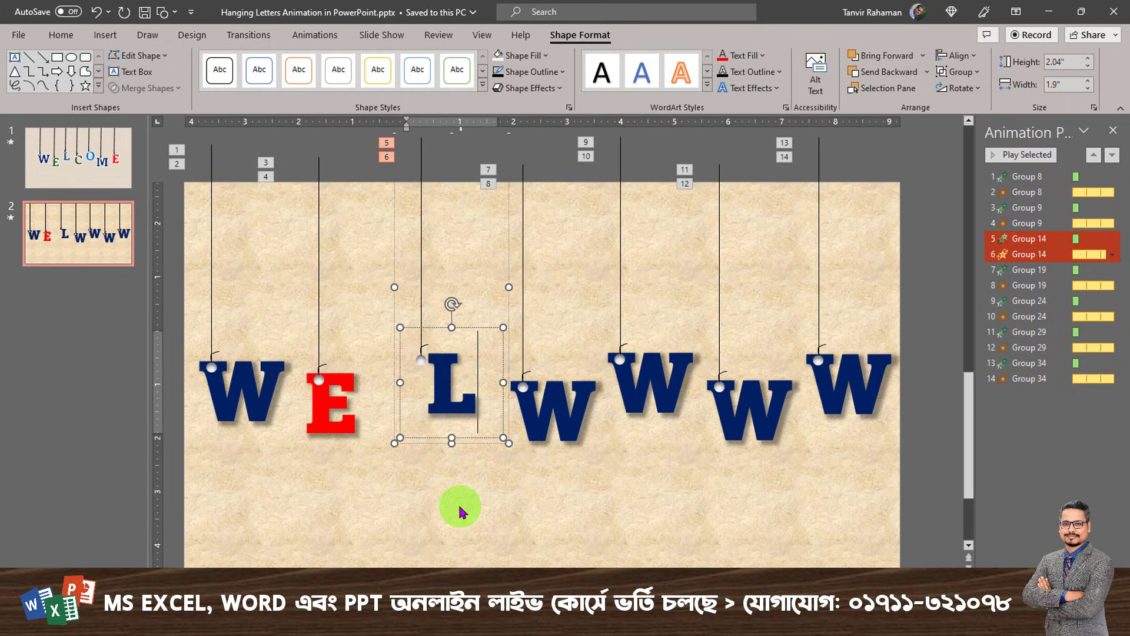
pyautogui.doubleClick(543, 398)
pyautogui.write('C')
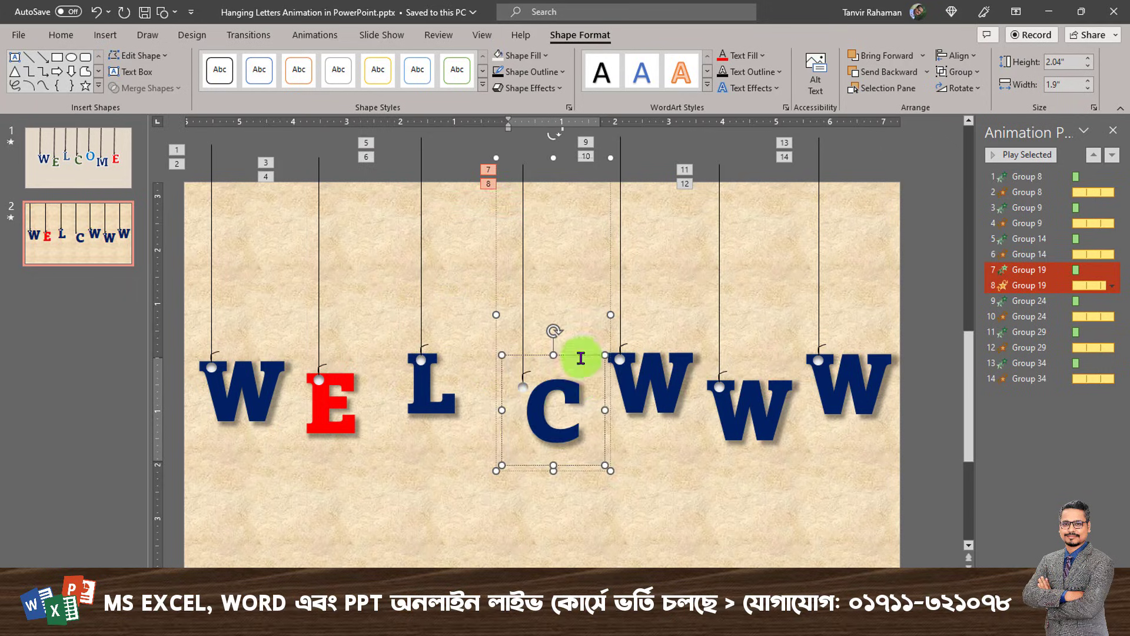
# Replace the fifth hanging W with O and nudge it left so its edge meets the hole on its string.
pyautogui.doubleClick(650, 365)
pyautogui.write('O')
pyautogui.press('Escape')
pyautogui.press('Left')
pyautogui.press('Left')
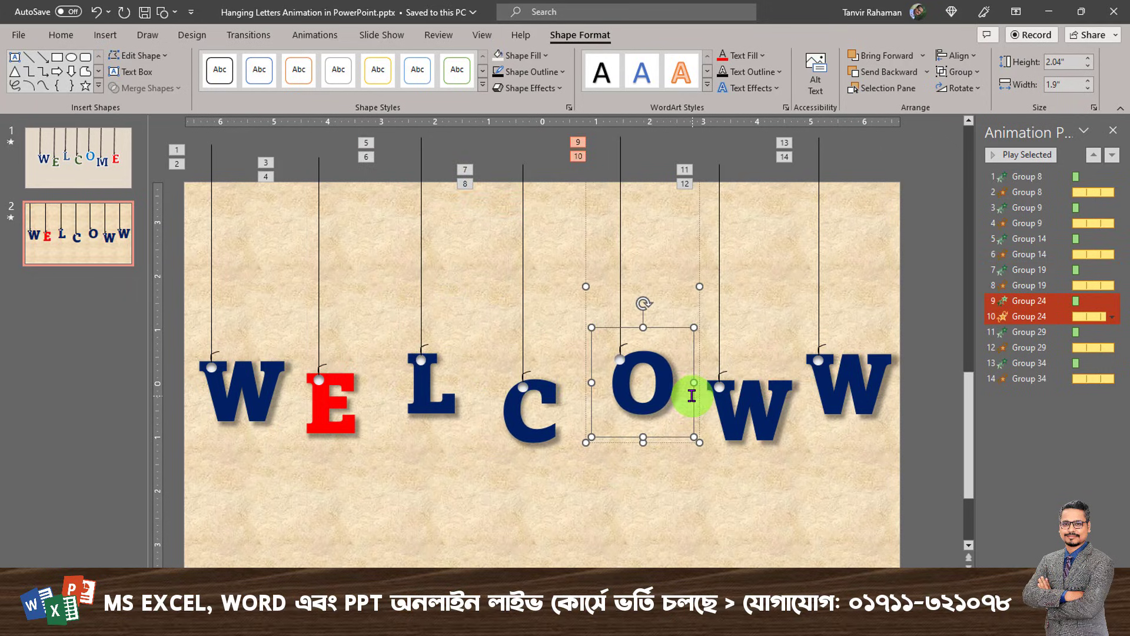
pyautogui.press('Left')
pyautogui.press('Left')
pyautogui.press('Left')
# Replace the sixth hanging W with M and the seventh with E, keeping the final letter attached to its string.
pyautogui.doubleClick(729, 406)
pyautogui.write('M')
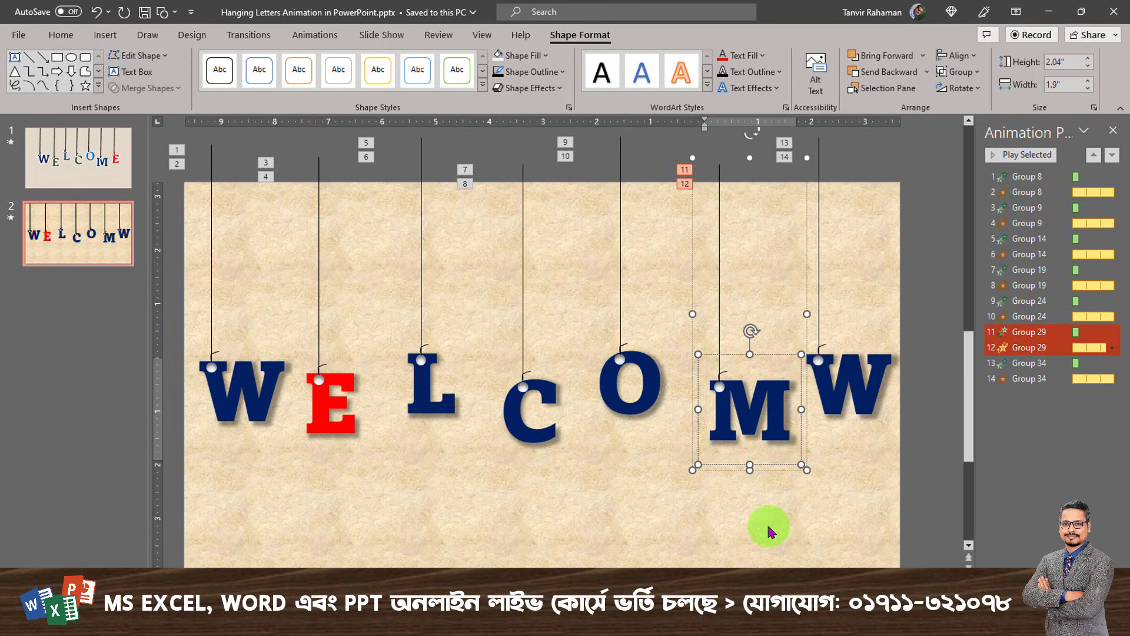
pyautogui.doubleClick(820, 398)
pyautogui.write('E')
pyautogui.click(575, 532)
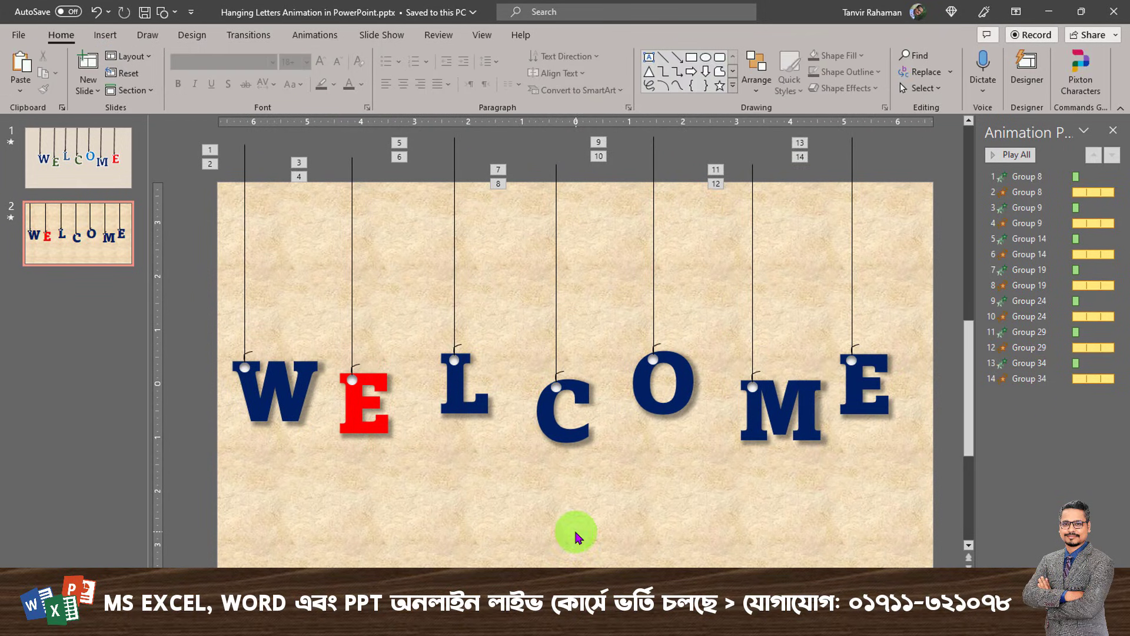
# Set the text fill of the hanging L to blue and of the C to black.
pyautogui.click(500, 334)
pyautogui.click(761, 55)
pyautogui.click(806, 187)
pyautogui.click(593, 361)
pyautogui.click(761, 55)
pyautogui.click(733, 94)
# Set the text fill of the hanging O to light blue and of the M to dark orange.
pyautogui.click(693, 333)
pyautogui.click(762, 55)
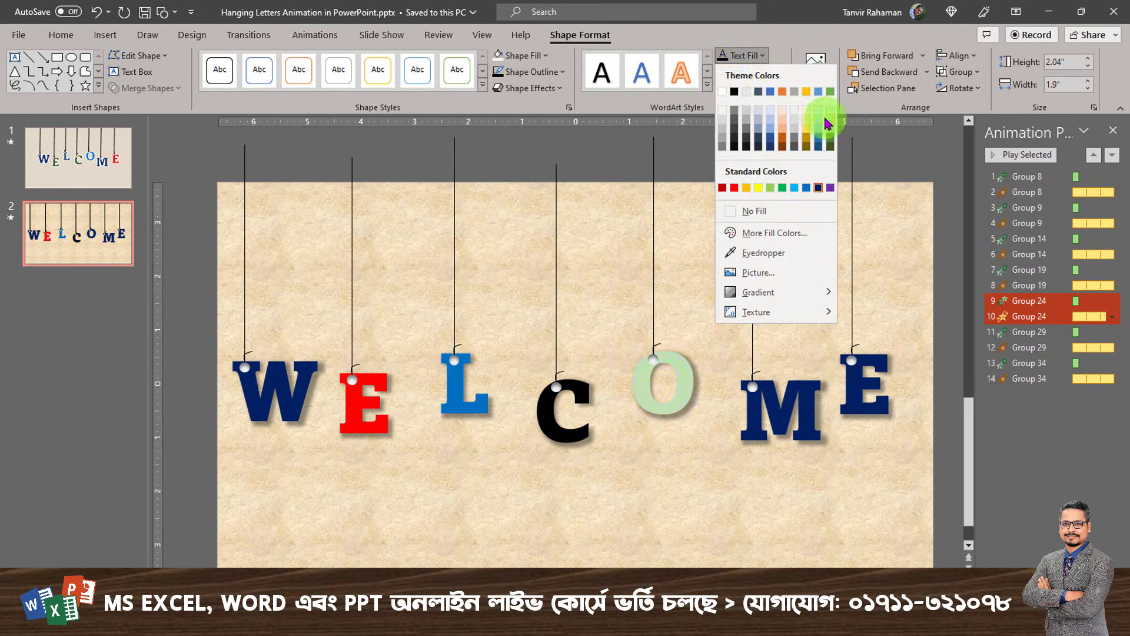
pyautogui.click(816, 117)
pyautogui.click(762, 55)
pyautogui.click(795, 166)
pyautogui.click(847, 526)
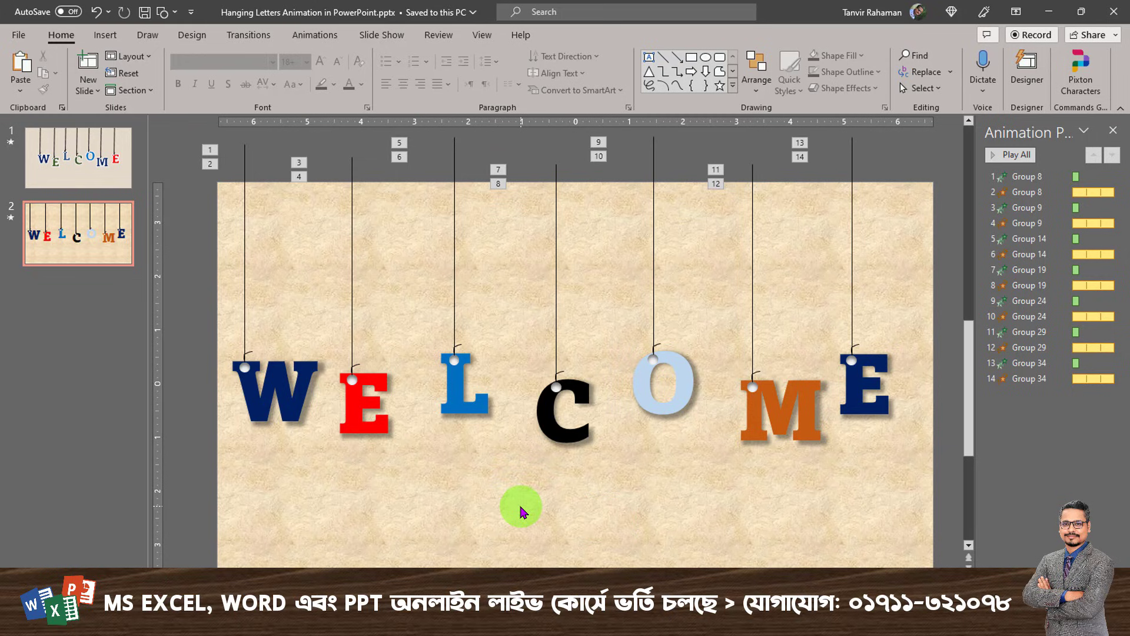
# Distribute all seven hanging letter groups horizontally so they are evenly spaced.
pyautogui.hotkey('ctrl', 'a')
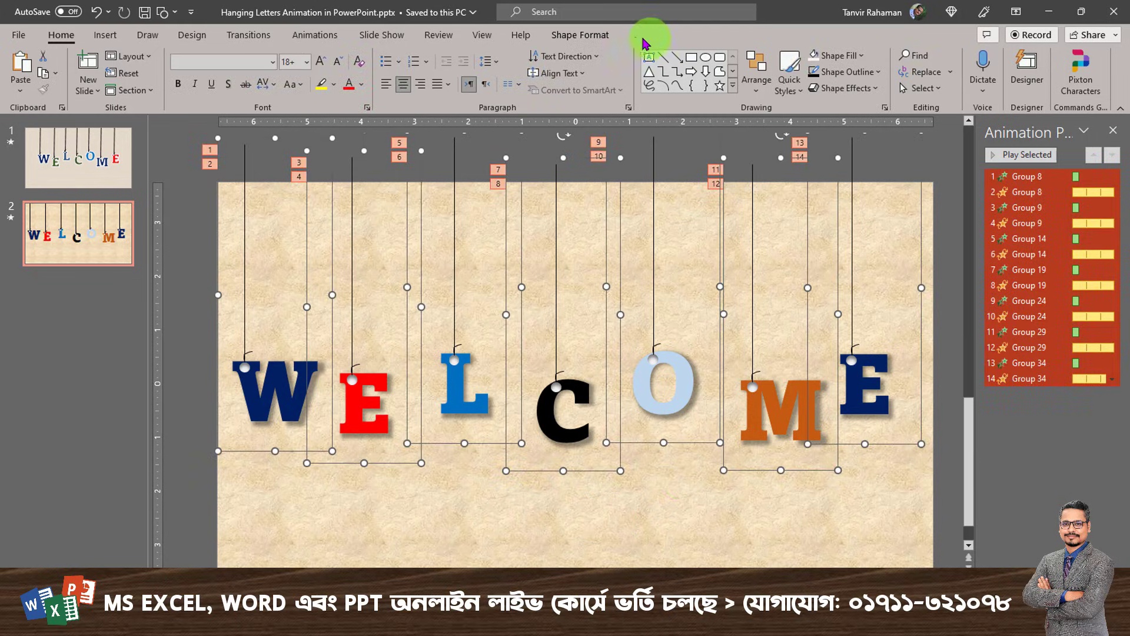
pyautogui.click(612, 37)
pyautogui.click(968, 57)
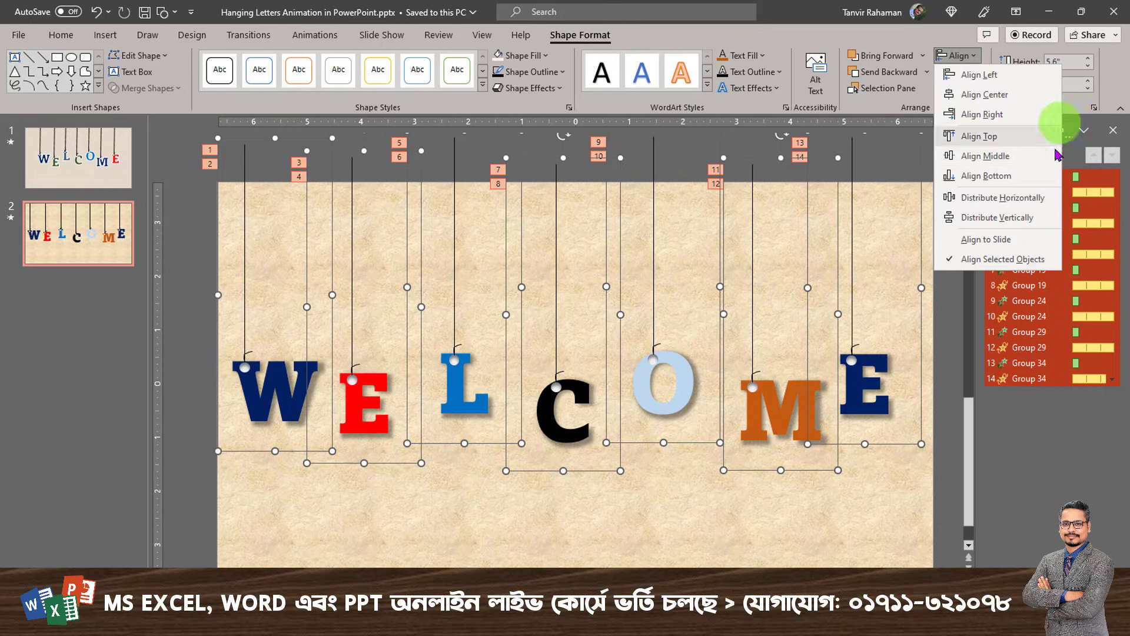
pyautogui.click(1000, 200)
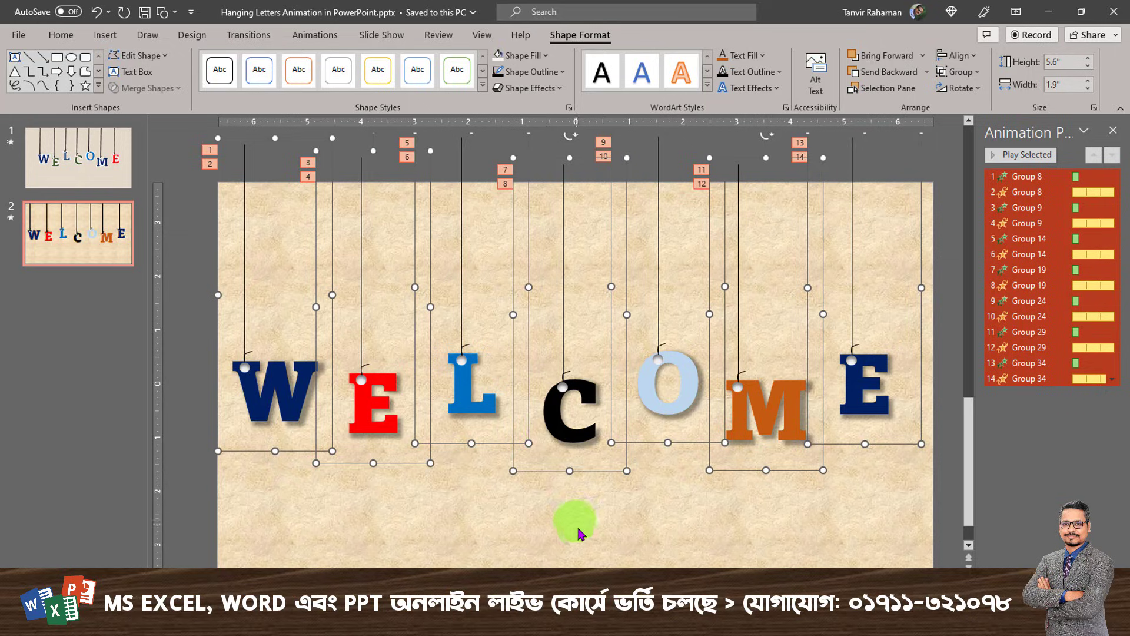
pyautogui.click(568, 542)
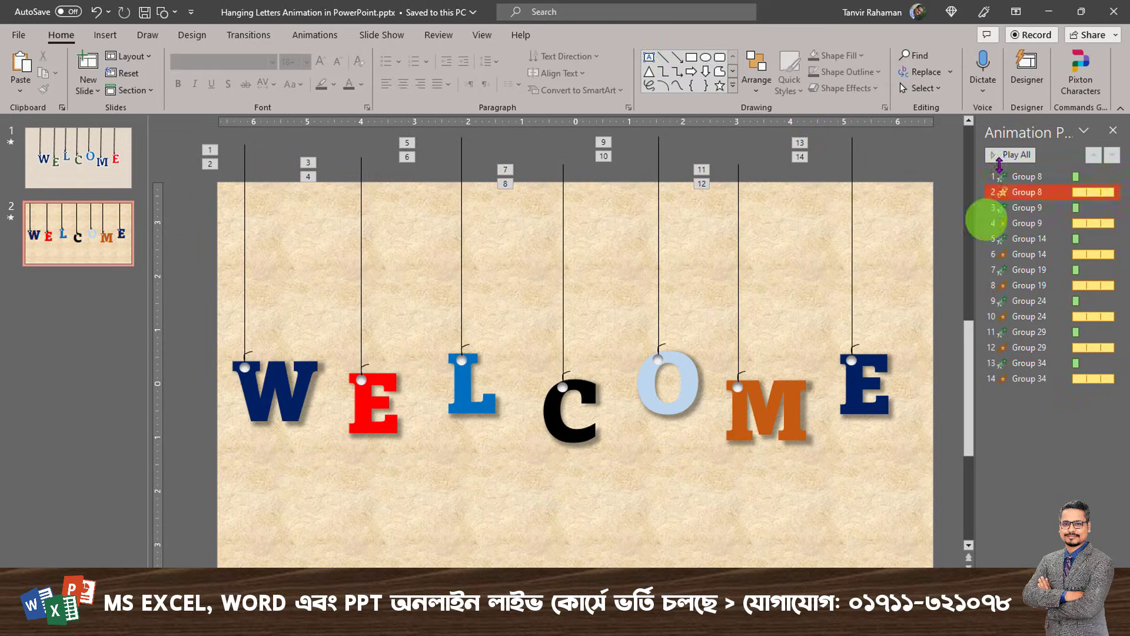
# Set every animation on the slide to start With Previous.
pyautogui.click(312, 37)
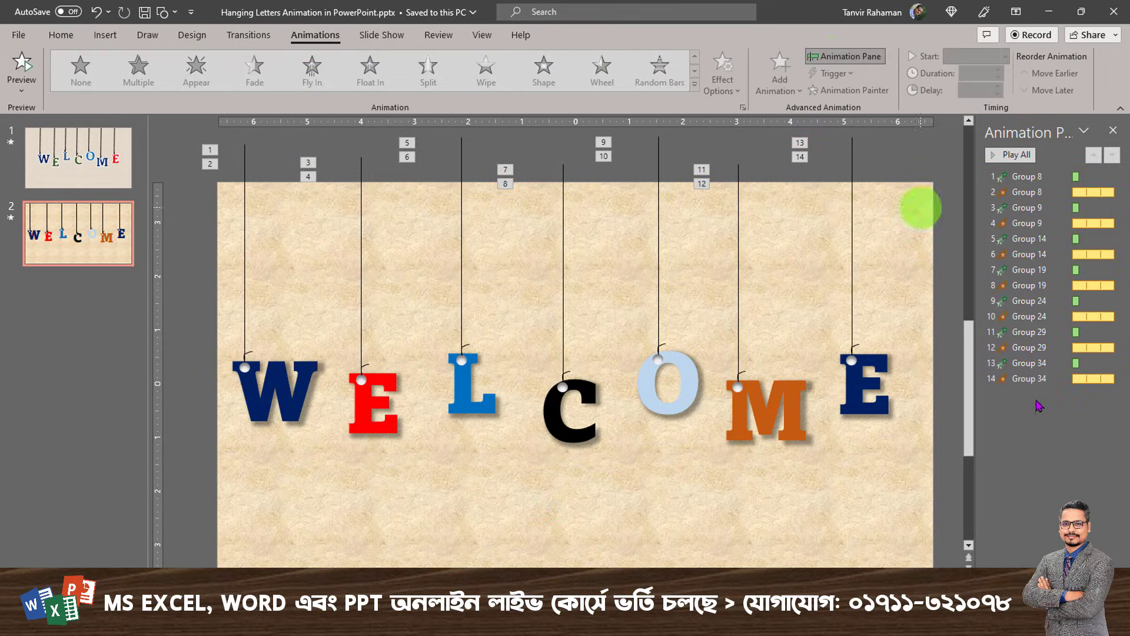
pyautogui.click(1033, 429)
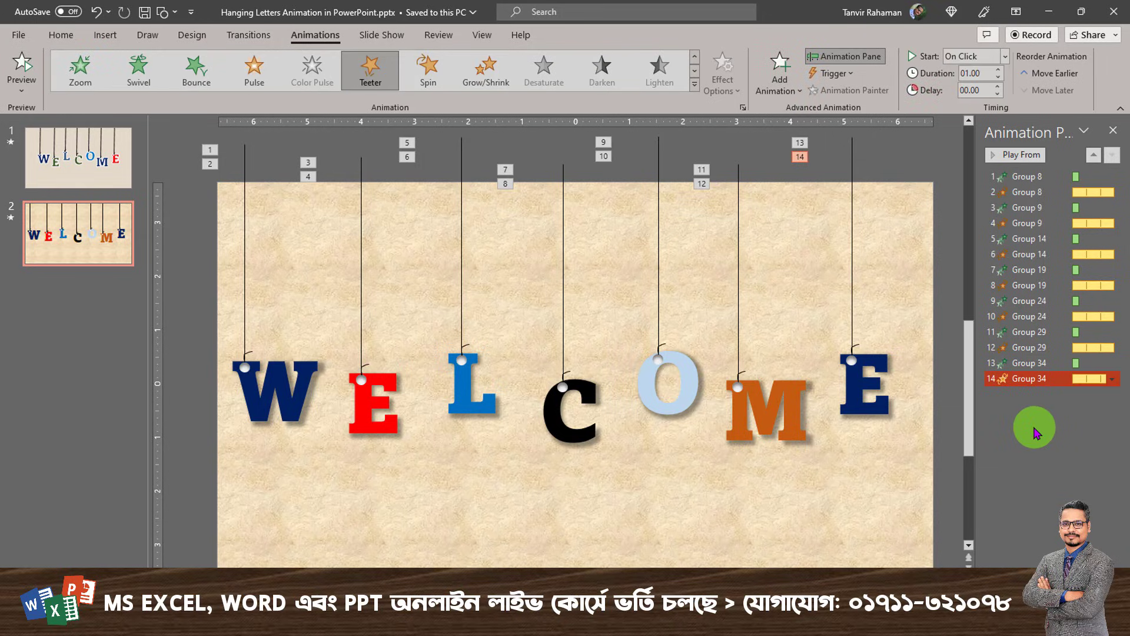
pyautogui.hotkey('ctrl', 'a')
pyautogui.click(1006, 57)
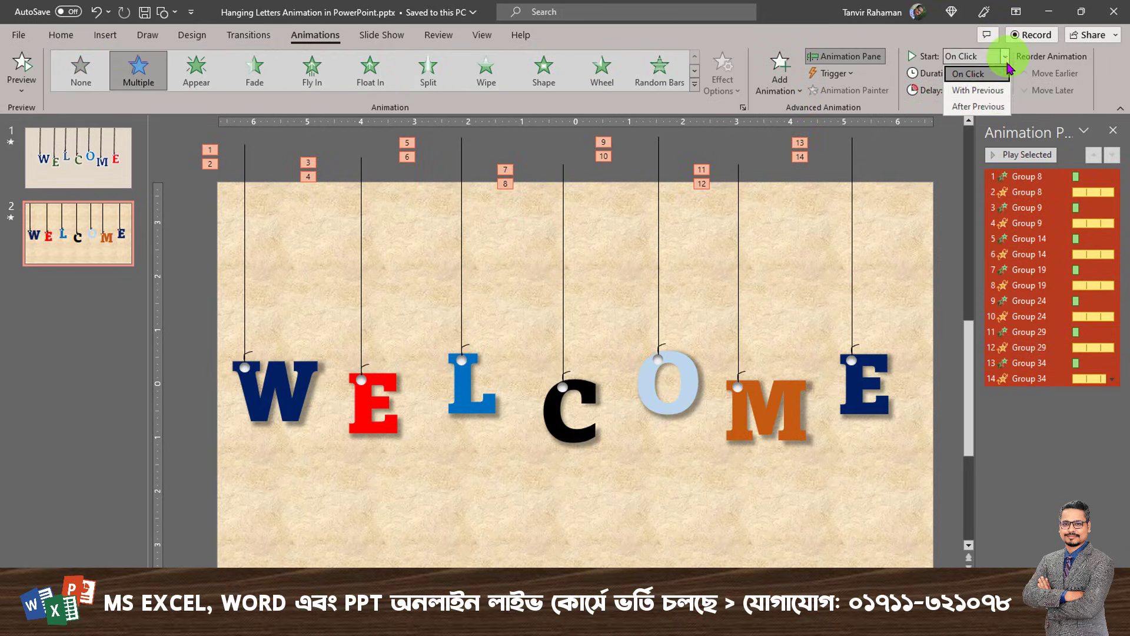
pyautogui.click(978, 91)
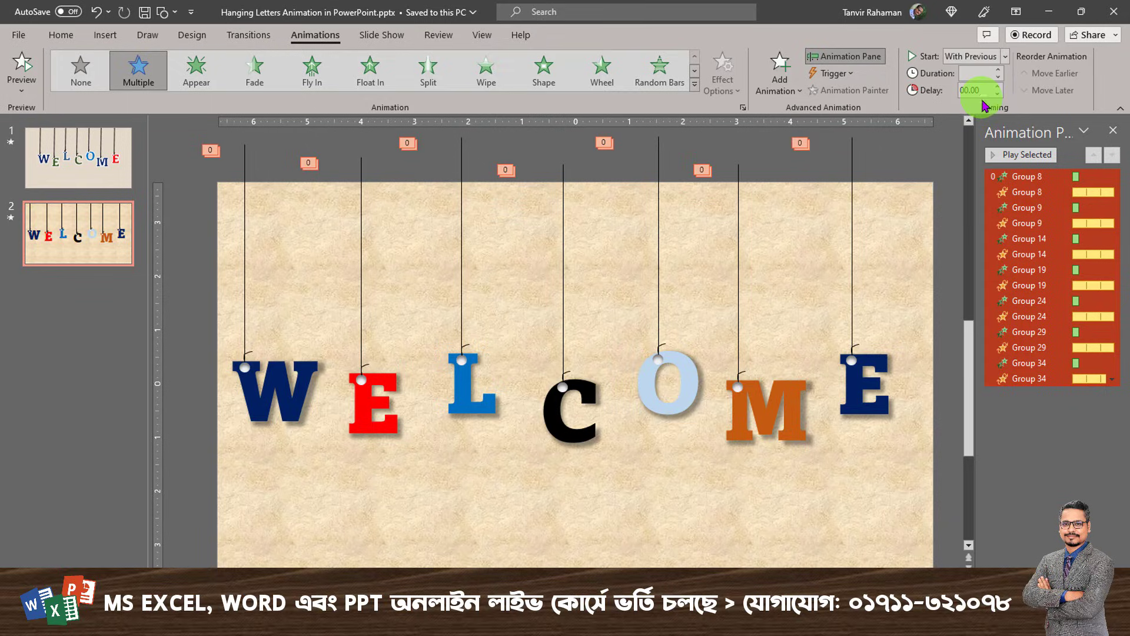
pyautogui.click(1045, 452)
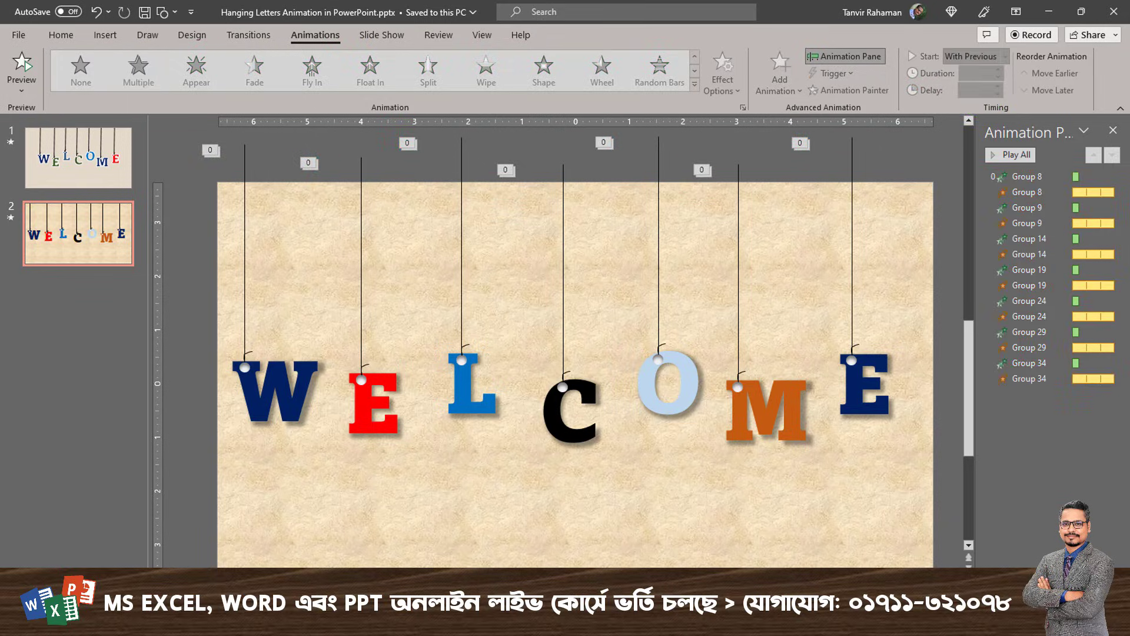
# Run the slide show from the current slide to check how the hanging letters fly in and teeter.
pyautogui.hotkey('shift', 'F5')
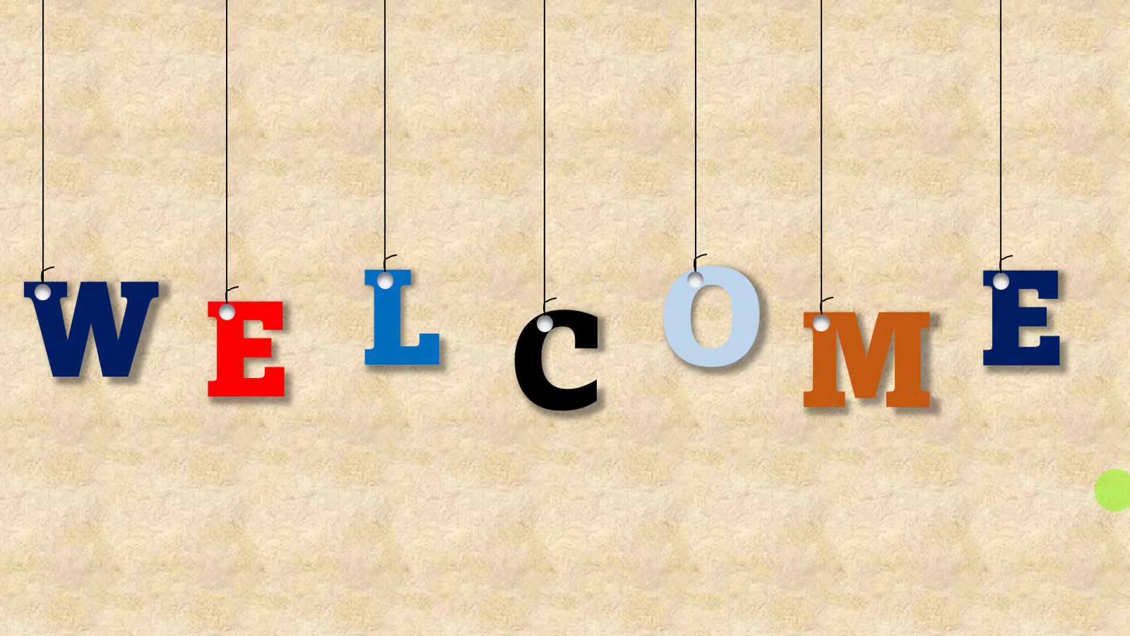
pyautogui.press('Right')
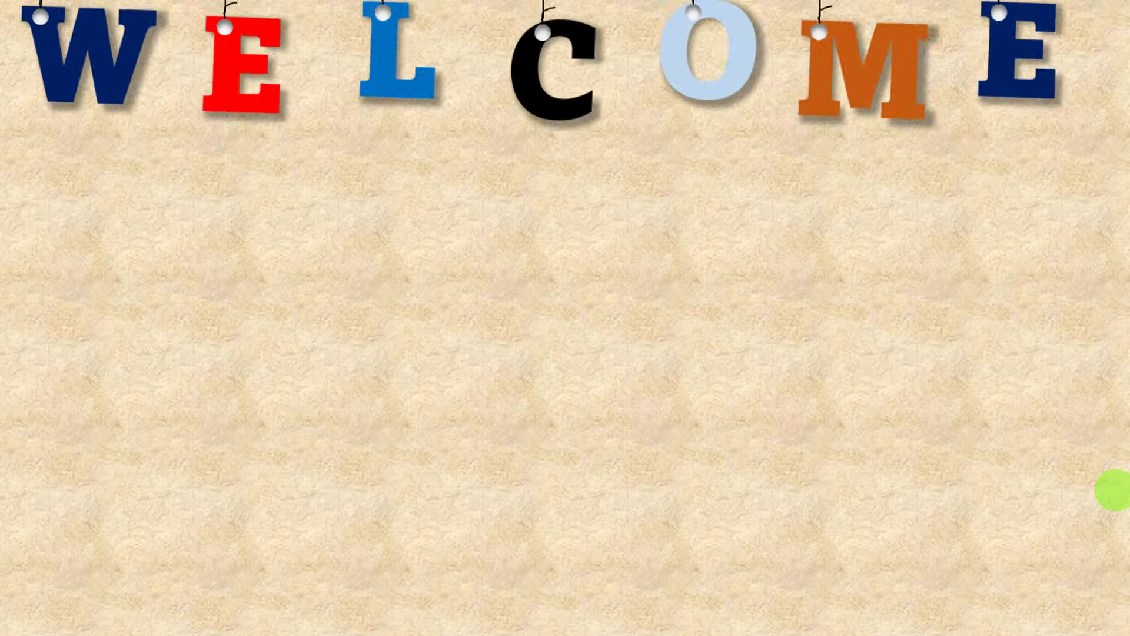